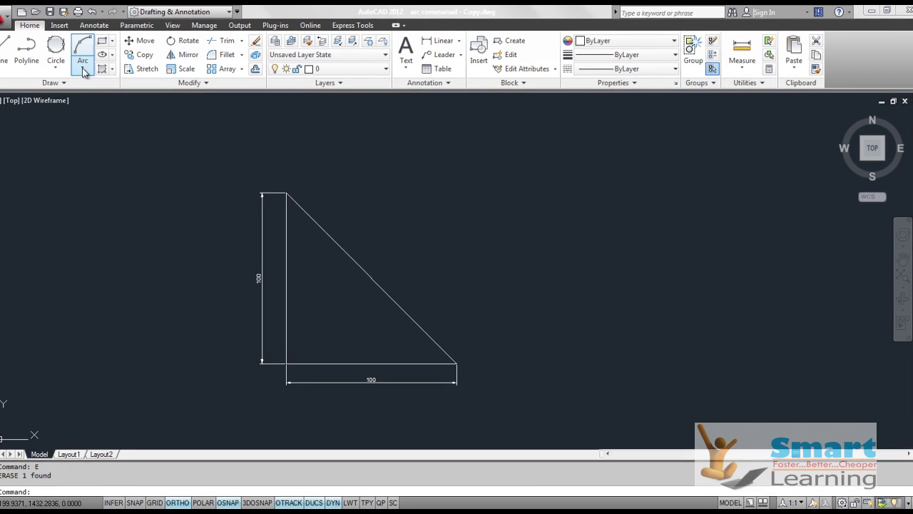
Step: Draw a 3-point arc from the triangle's top corner through the right-angle corner to the far end of its base
click(75, 65)
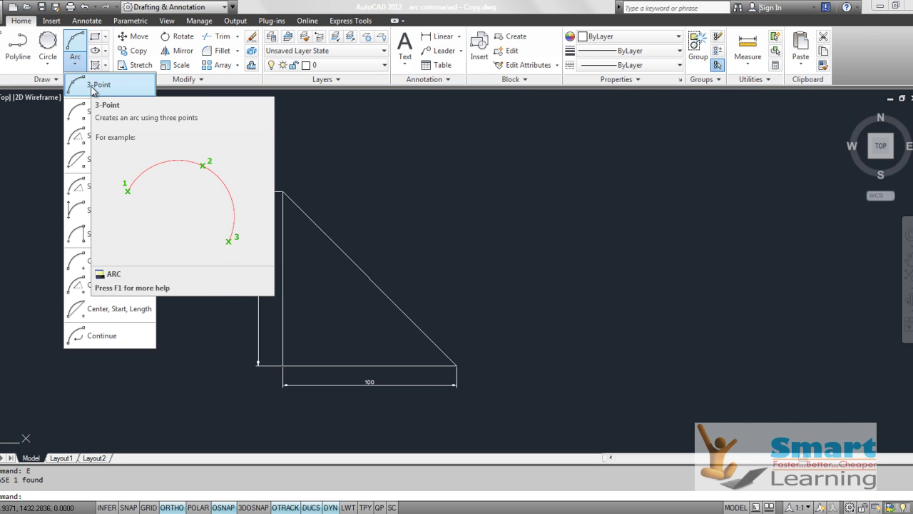
click(90, 86)
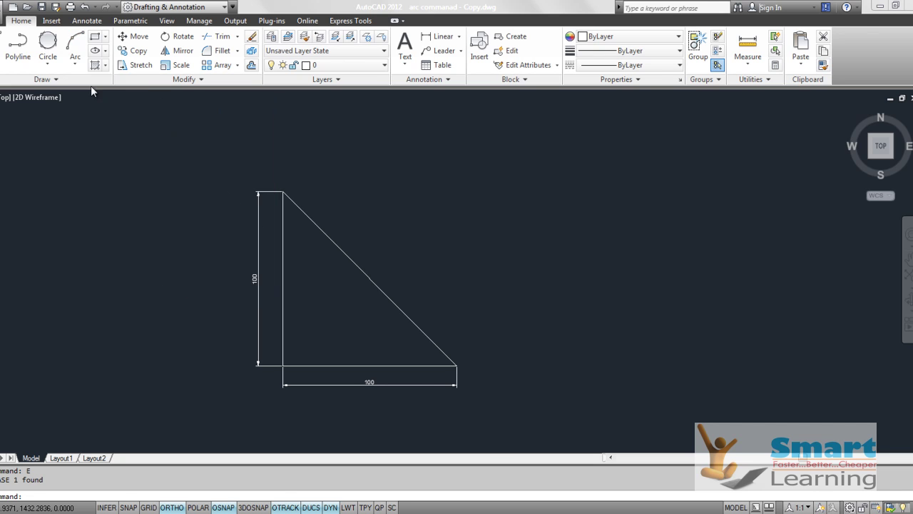
click(284, 193)
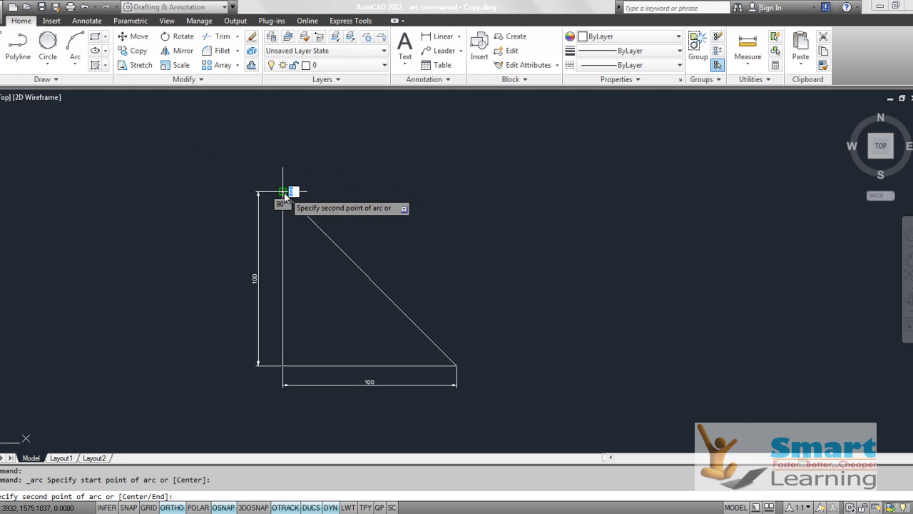
click(284, 365)
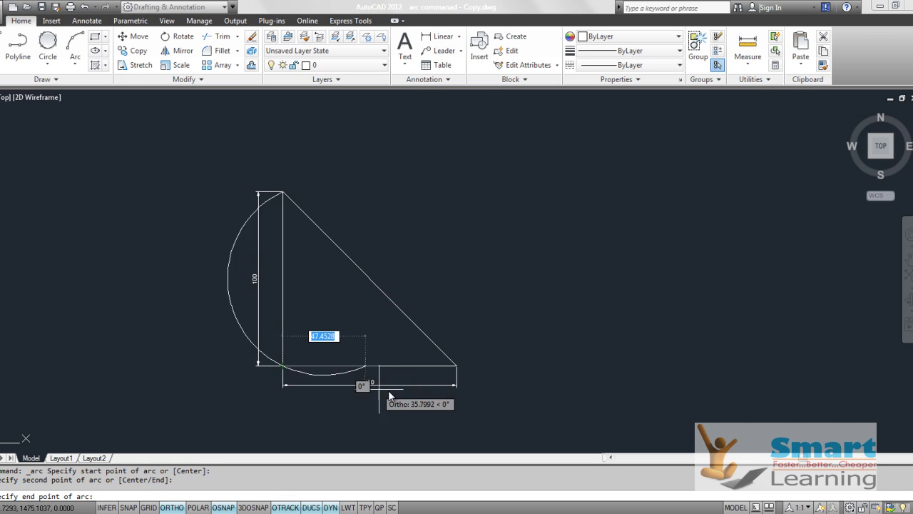
click(457, 377)
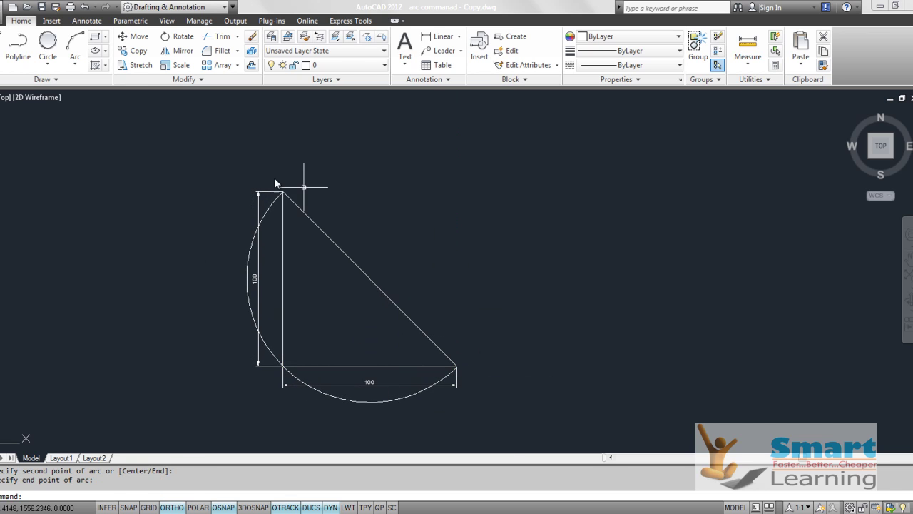
Step: Draw a second 3-point arc from the top corner through the base's far end, ending at the right-angle corner
click(74, 50)
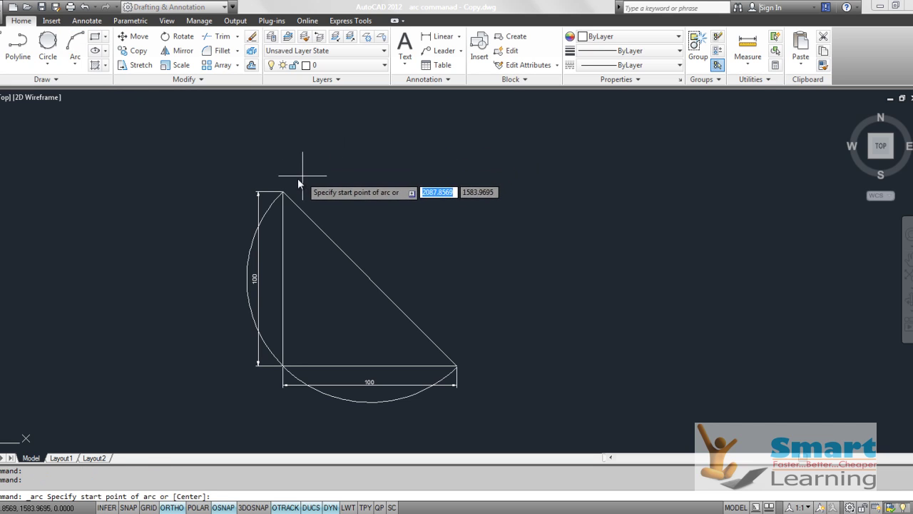
click(283, 191)
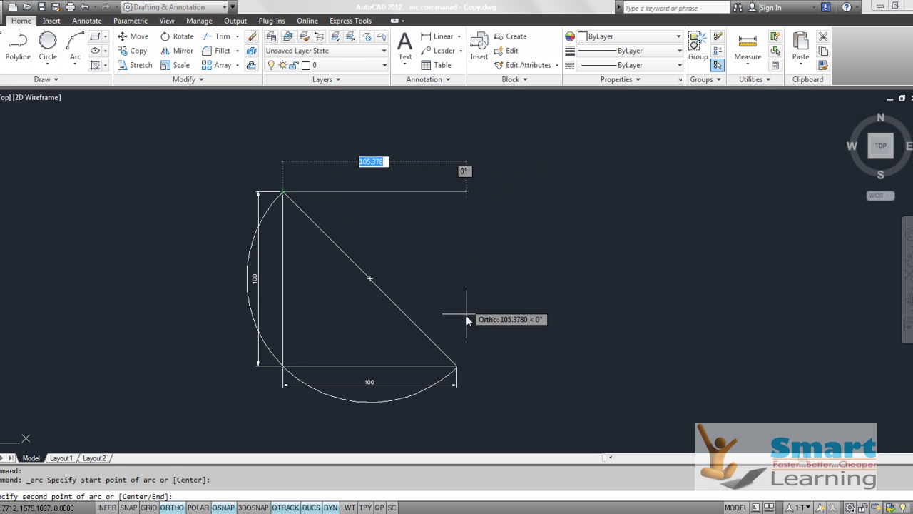
click(456, 365)
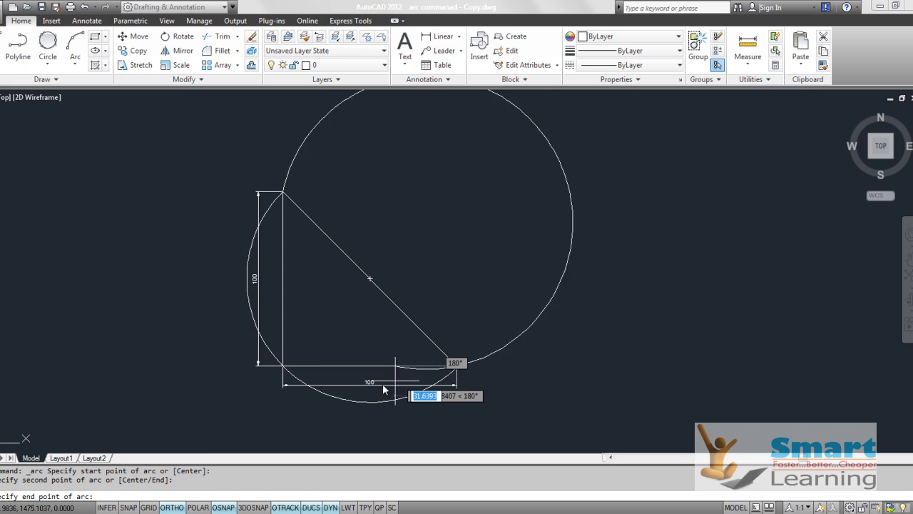
click(283, 374)
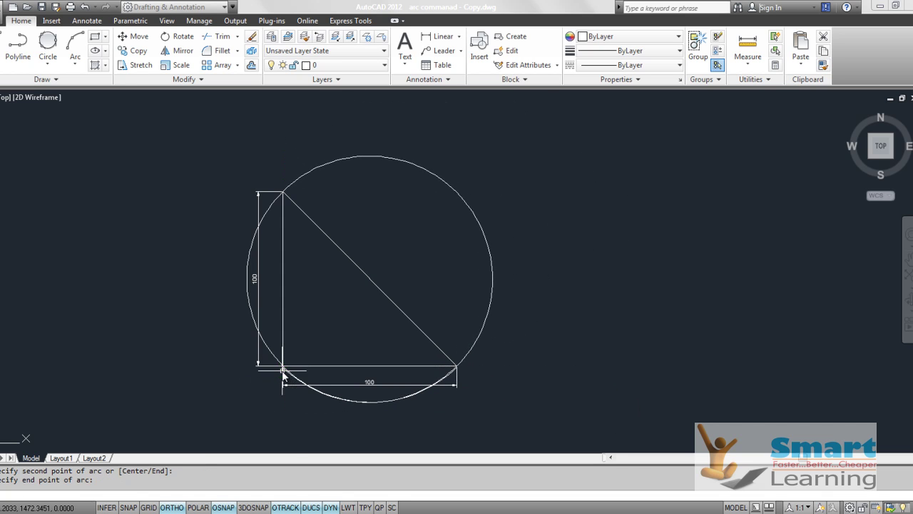
Step: Change the colour of the second, larger arc to Red
click(446, 186)
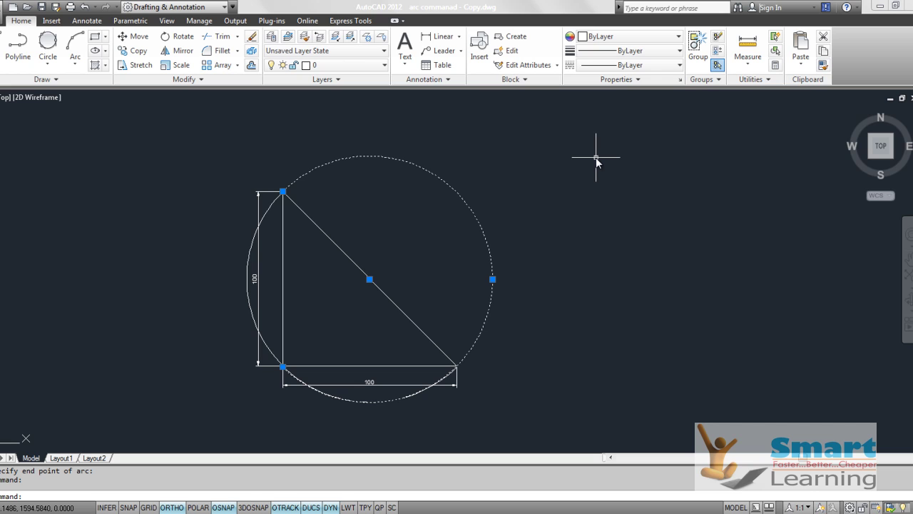
click(318, 65)
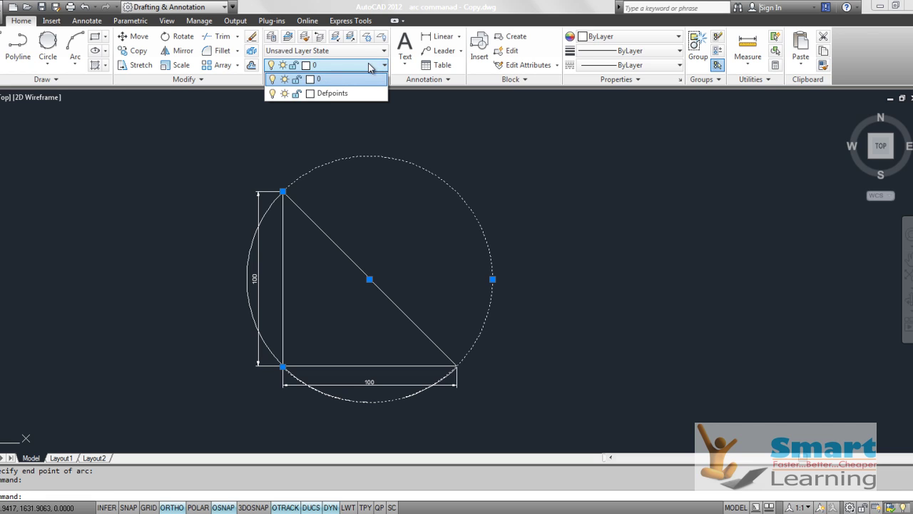
click(599, 37)
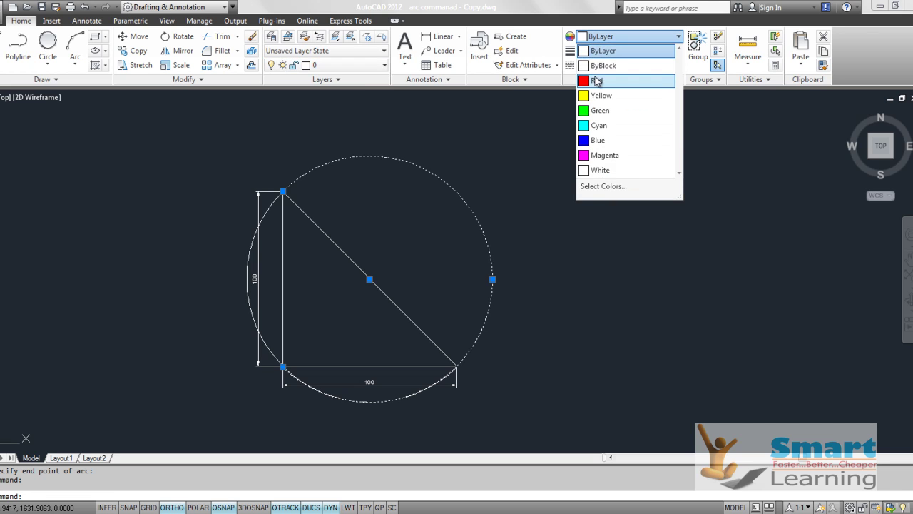
click(596, 81)
key(Escape)
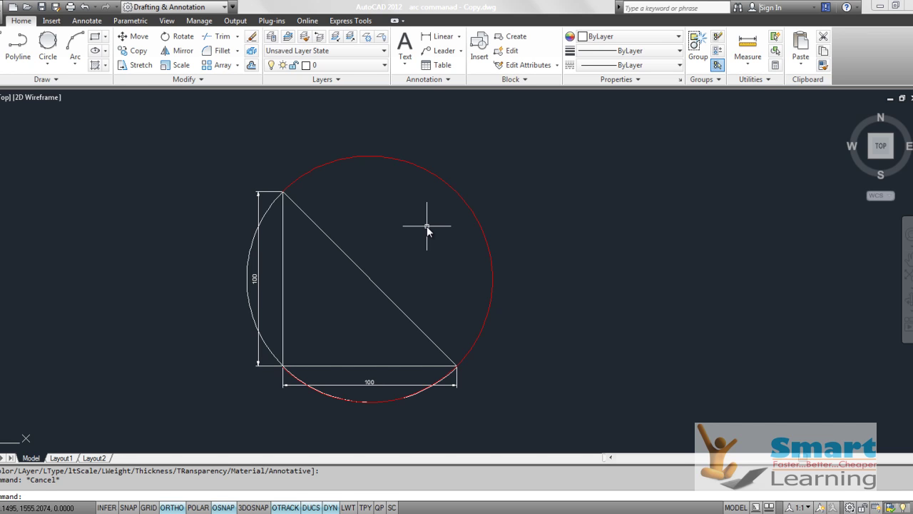
Step: Copy the whole triangle with its arcs and dimensions horizontally into the empty space to the right of the original
middle_drag(426, 226, 310, 200)
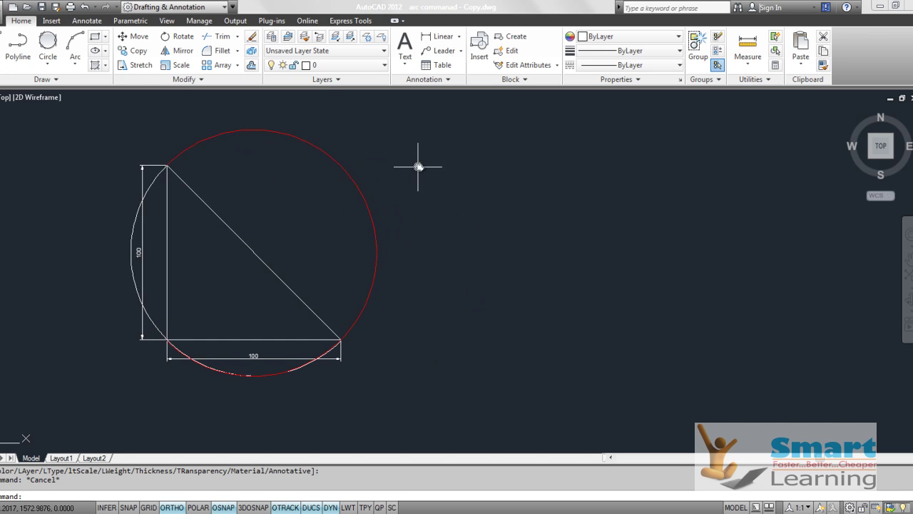
click(401, 125)
click(48, 404)
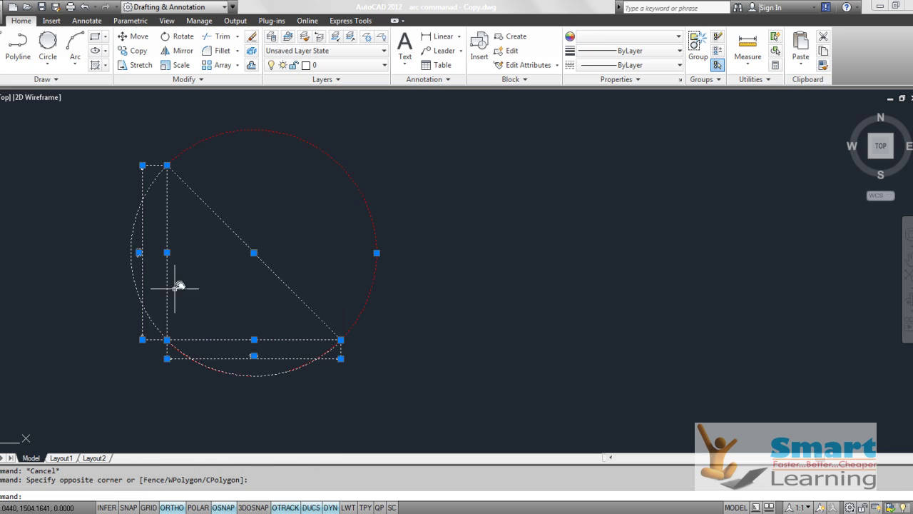
right_click(207, 260)
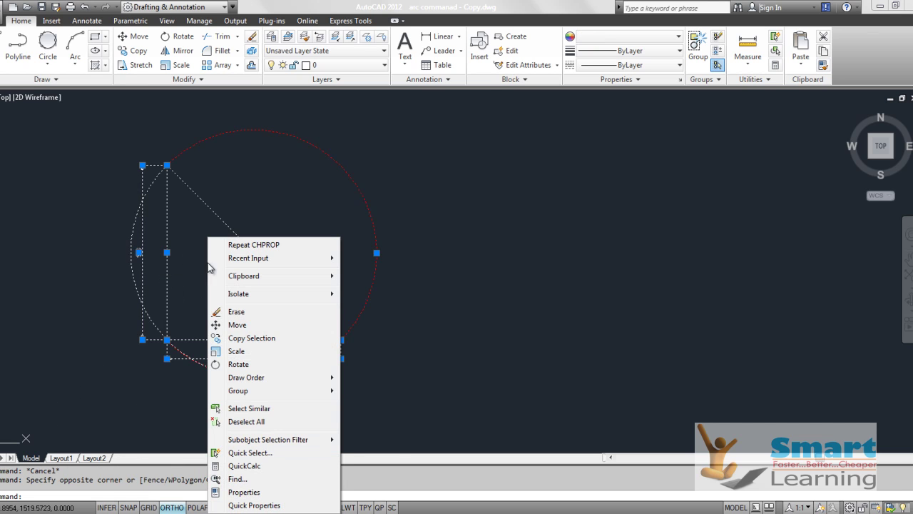
click(248, 338)
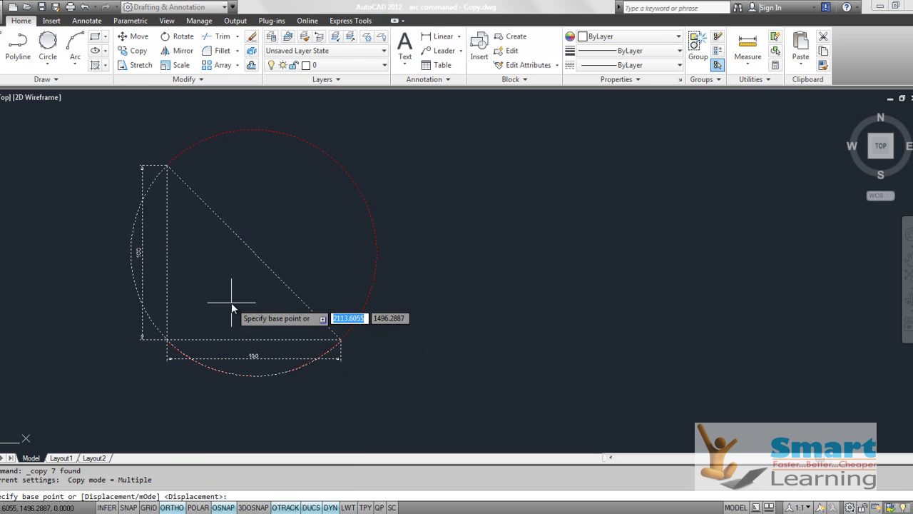
click(231, 302)
click(625, 332)
key(Return)
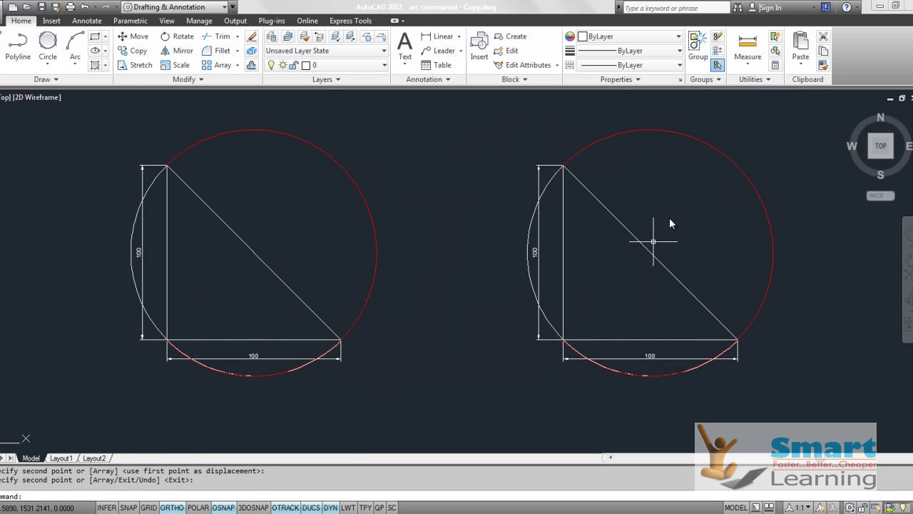
Step: Delete both arcs from the copied figure, keeping the triangle and its dimensions
click(697, 139)
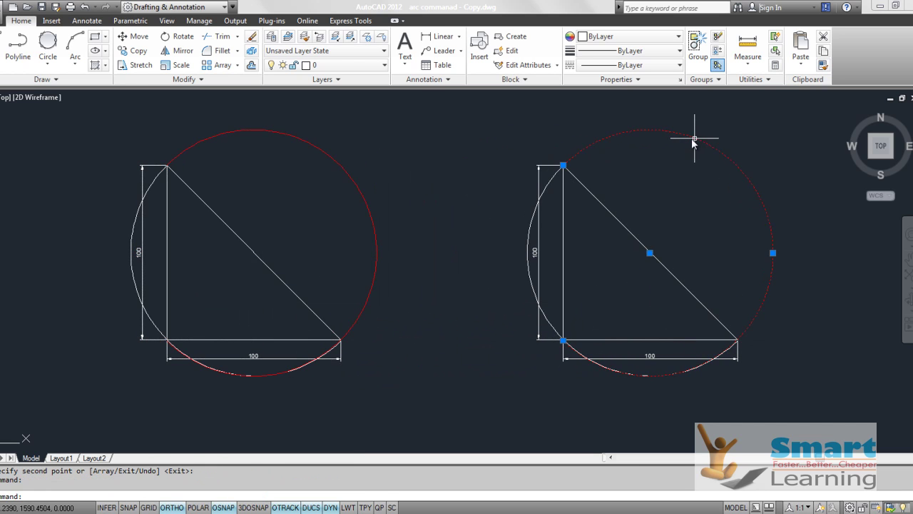
click(529, 258)
key(Delete)
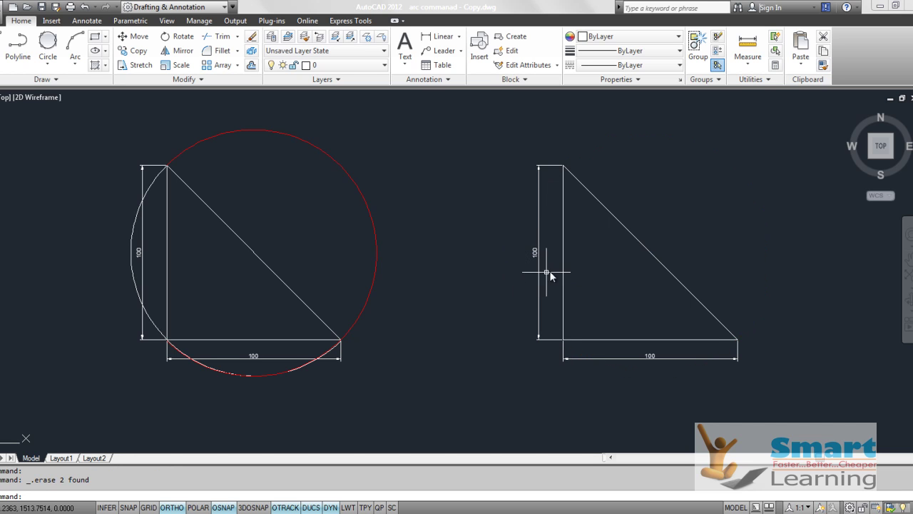
Step: Draw a Start, Center, End arc on the copied triangle from the base's far end, centred on the right-angle corner, to the top corner
mouse_move(547, 265)
middle_down()
mouse_move(542, 275)
mouse_move(428, 264)
middle_up()
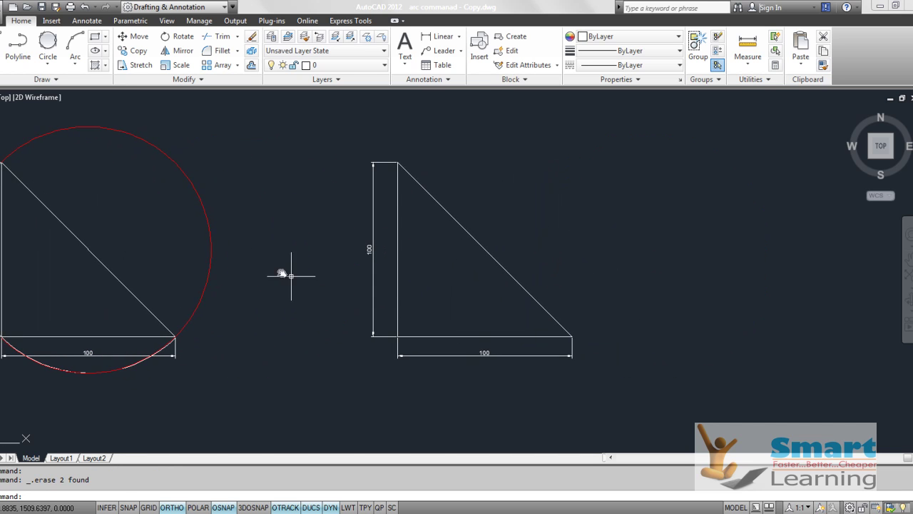
click(78, 68)
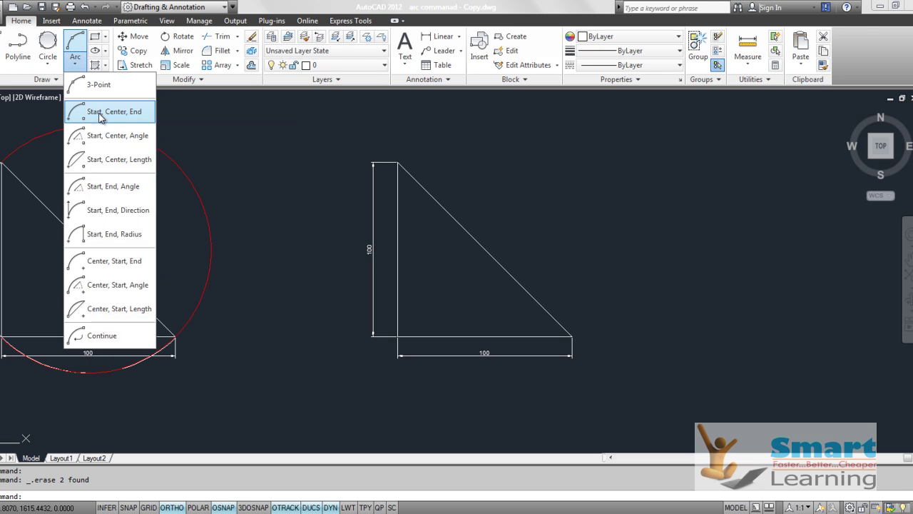
click(100, 112)
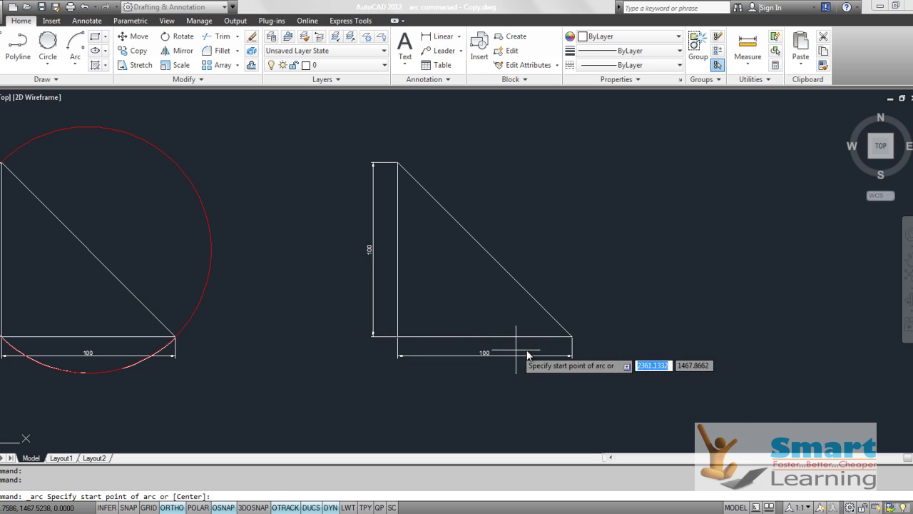
click(572, 337)
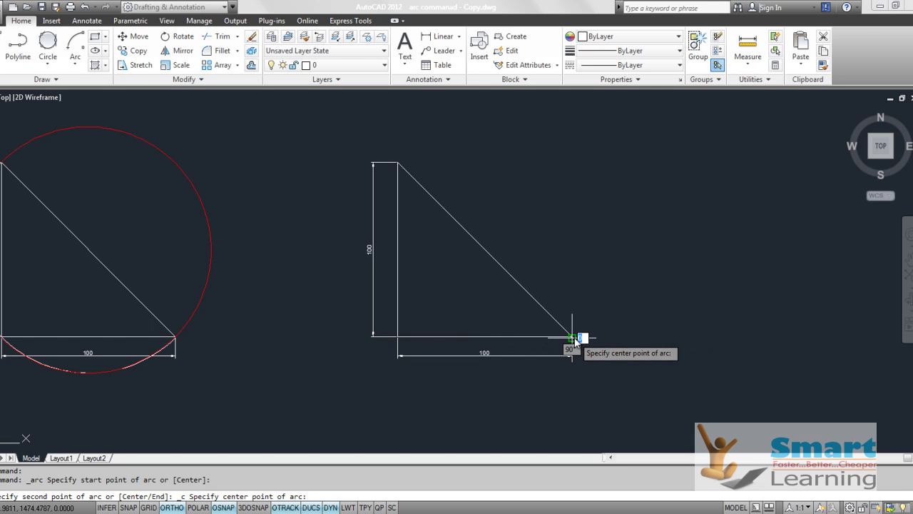
click(397, 339)
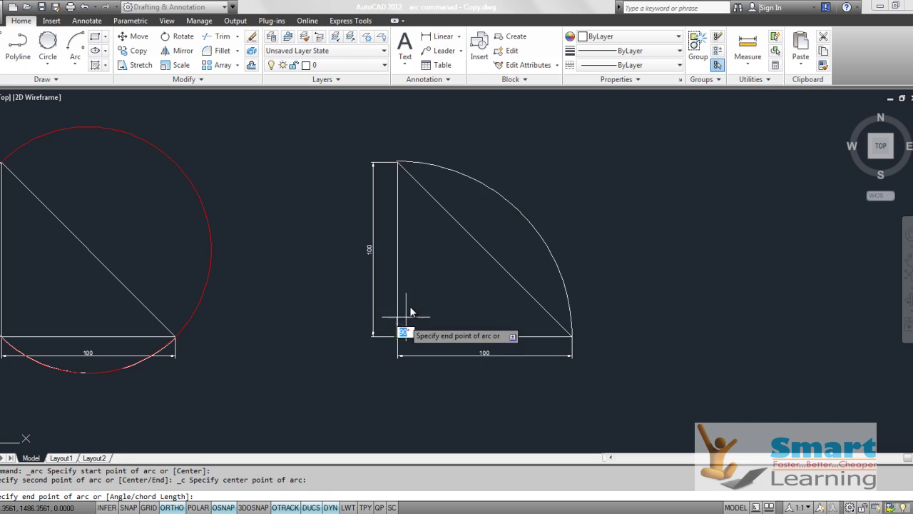
click(400, 167)
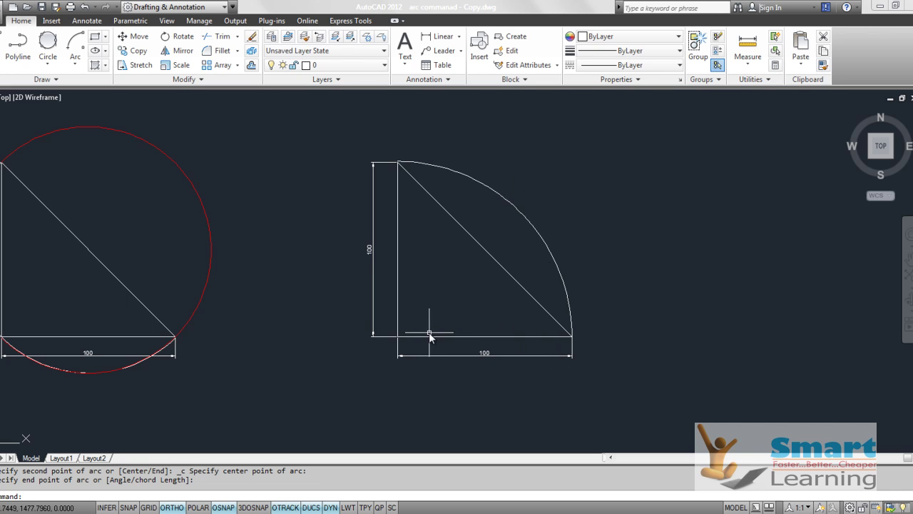
Step: Select the quarter arc to examine its start, center and end points, and clear the selection
click(507, 203)
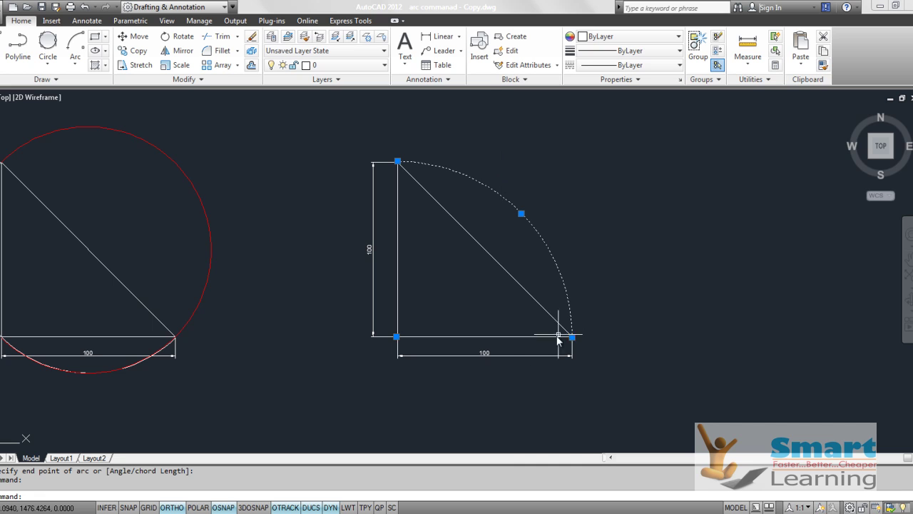
click(394, 335)
mouse_move(522, 214)
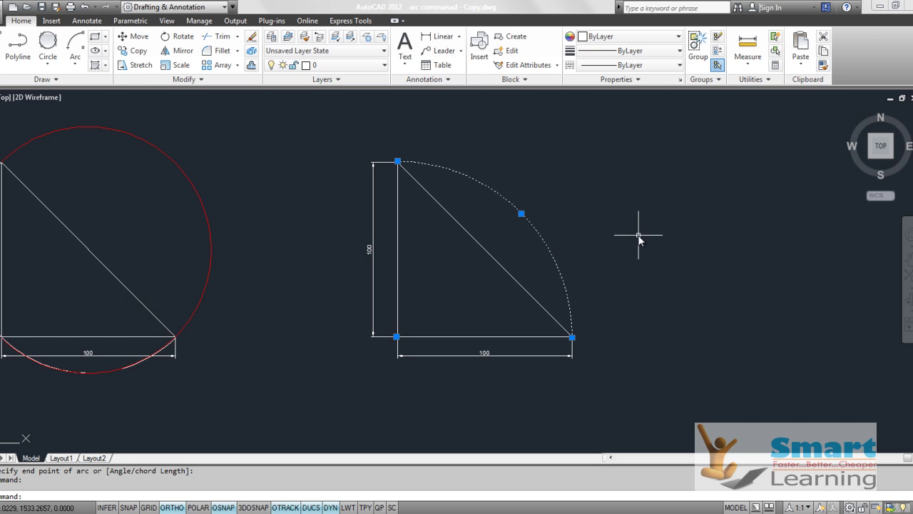
key(Escape)
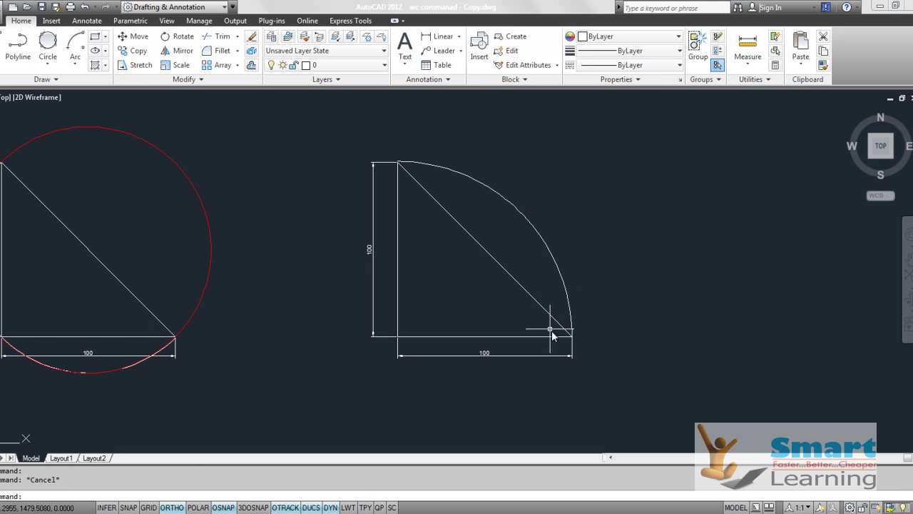
Step: Stretch the quarter arc's start point exactly onto the endpoint of the copied triangle's base
scroll(563, 338, up, 8)
scroll(575, 346, up, 4)
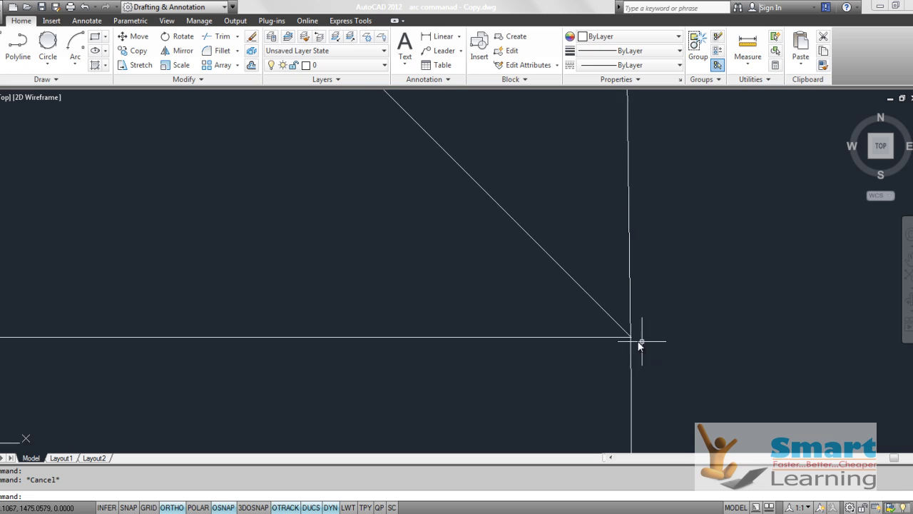
scroll(566, 311, up, 3)
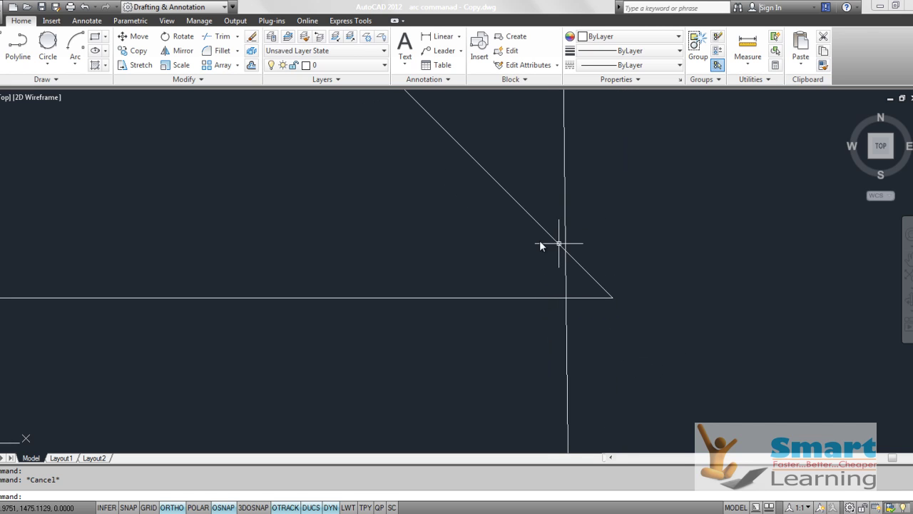
scroll(586, 243, down, 6)
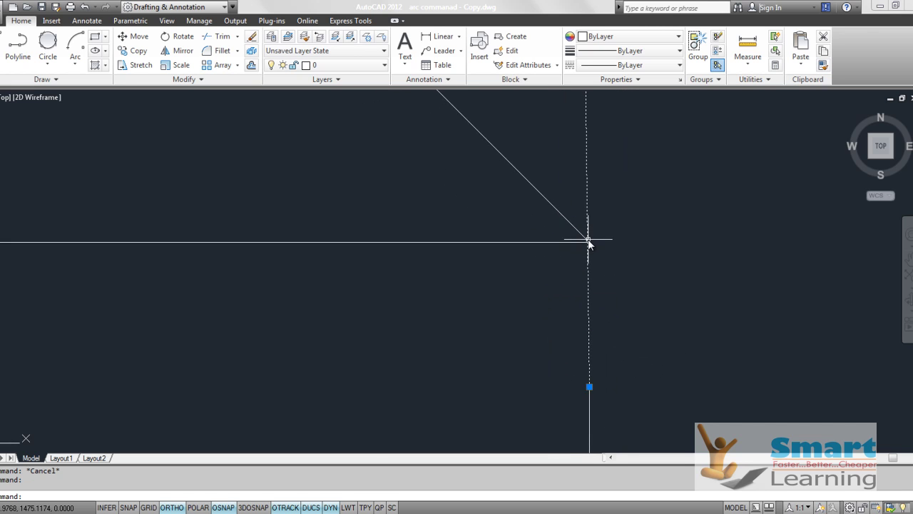
click(587, 248)
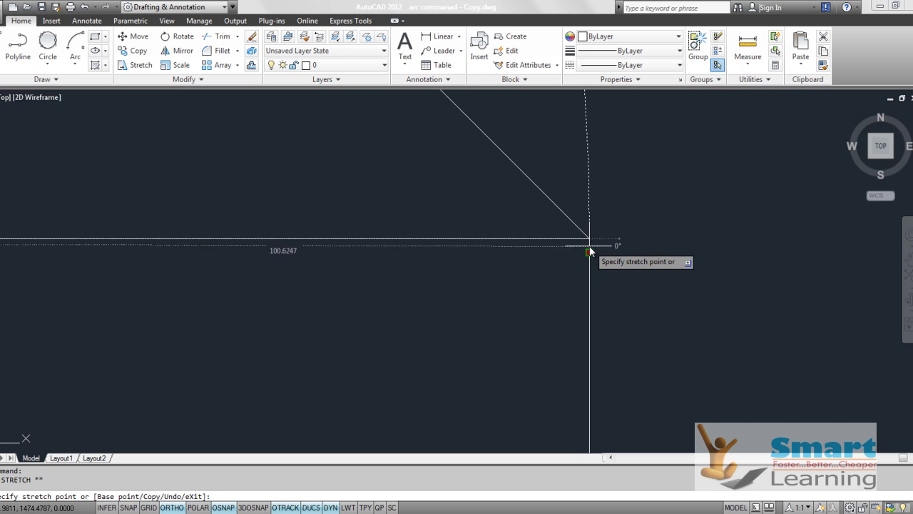
scroll(591, 246, up, 5)
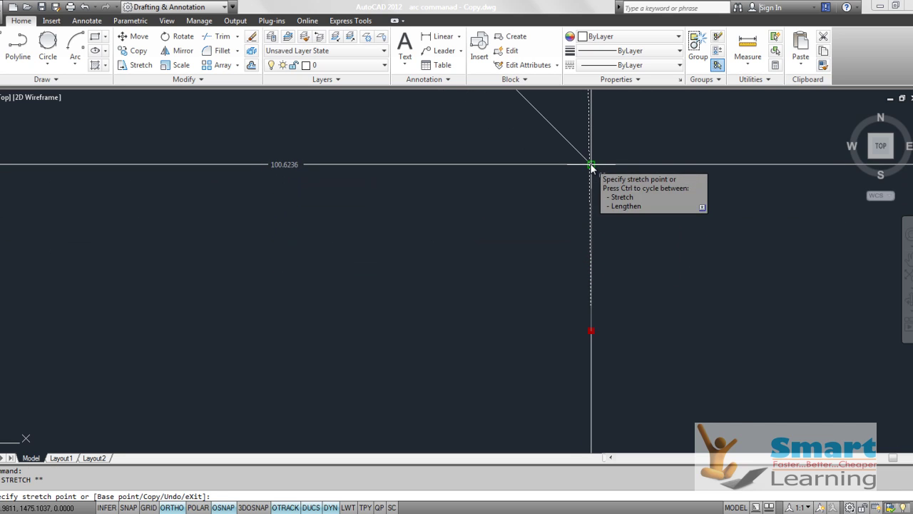
click(592, 167)
scroll(571, 253, down, 5)
scroll(599, 268, down, 5)
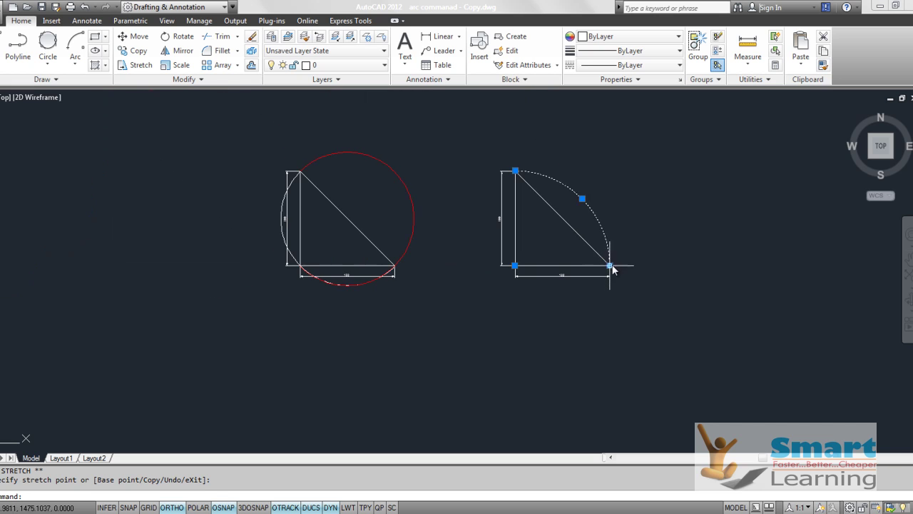
Step: Stretch the quarter arc's end point exactly onto the copied triangle's top corner and clear the selection
mouse_move(583, 199)
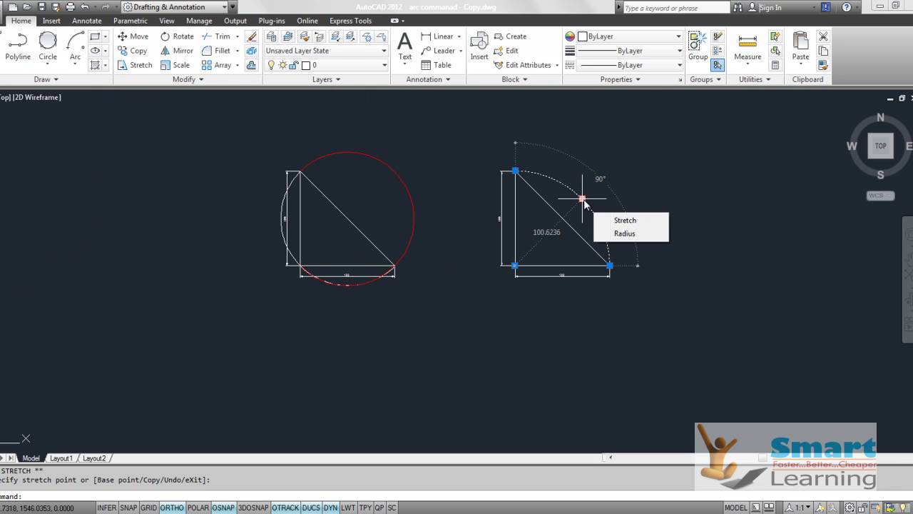
scroll(515, 171, up, 8)
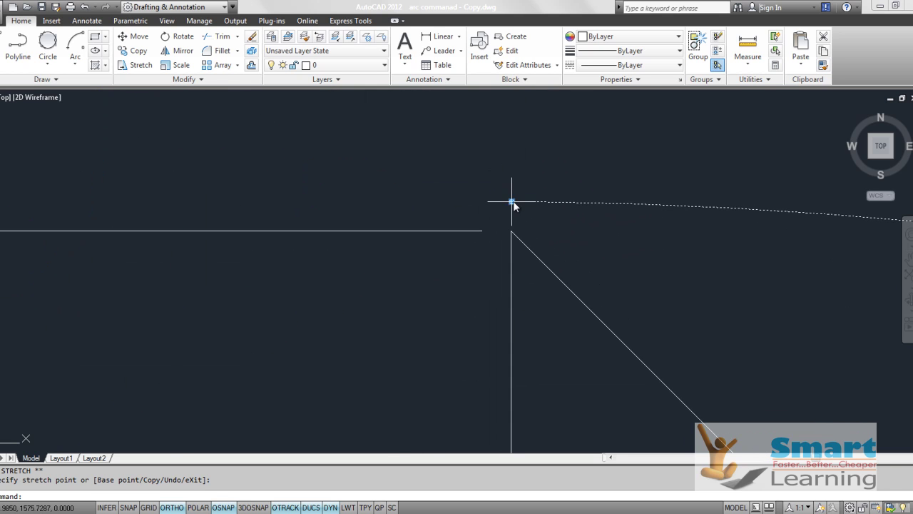
click(511, 202)
click(512, 230)
scroll(450, 195, down, 4)
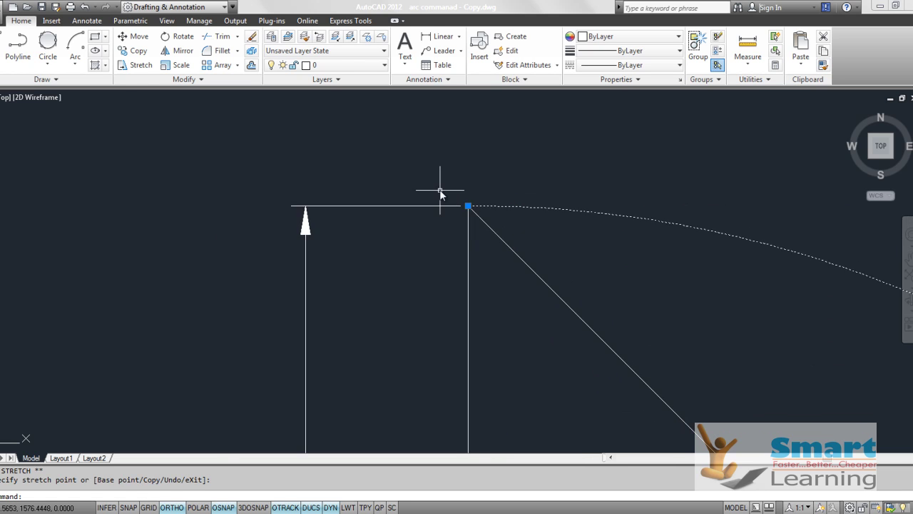
scroll(440, 189, down, 10)
scroll(483, 200, up, 4)
middle_drag(483, 200, 540, 237)
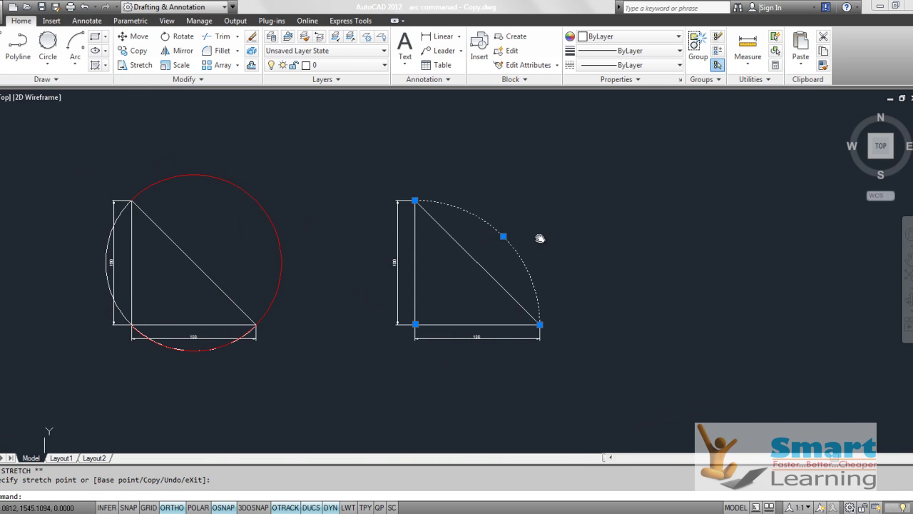
key(Escape)
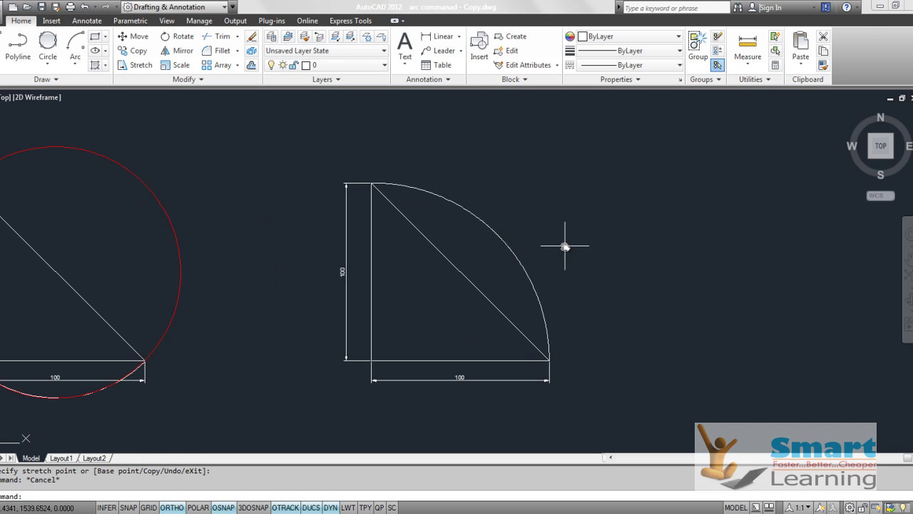
Step: Delete the quarter arc and both linear dimensions from the copied figure, keeping only the triangle
scroll(569, 247, up, 2)
middle_drag(569, 247, 608, 232)
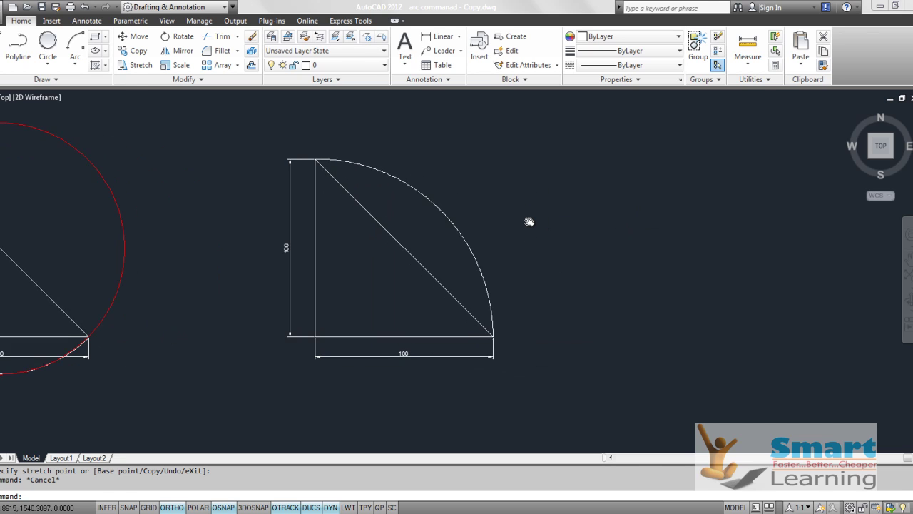
middle_drag(529, 222, 525, 221)
click(449, 219)
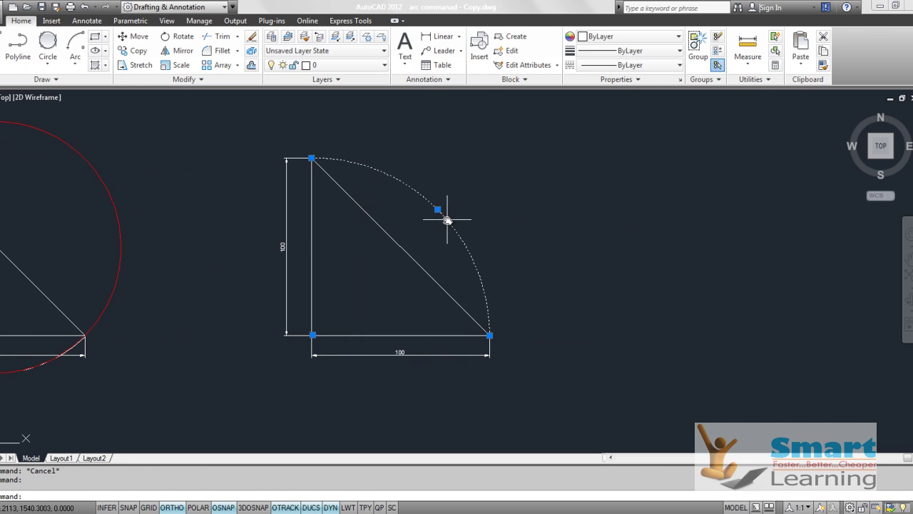
key(Delete)
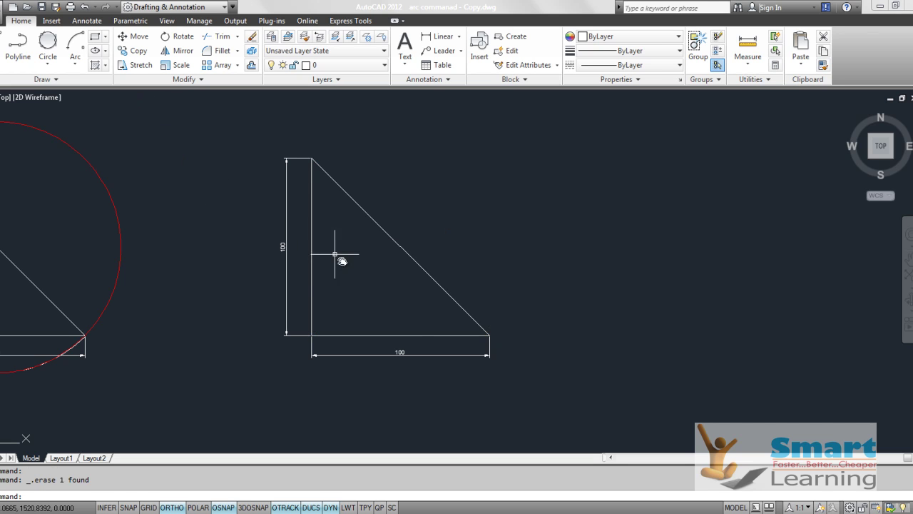
click(393, 349)
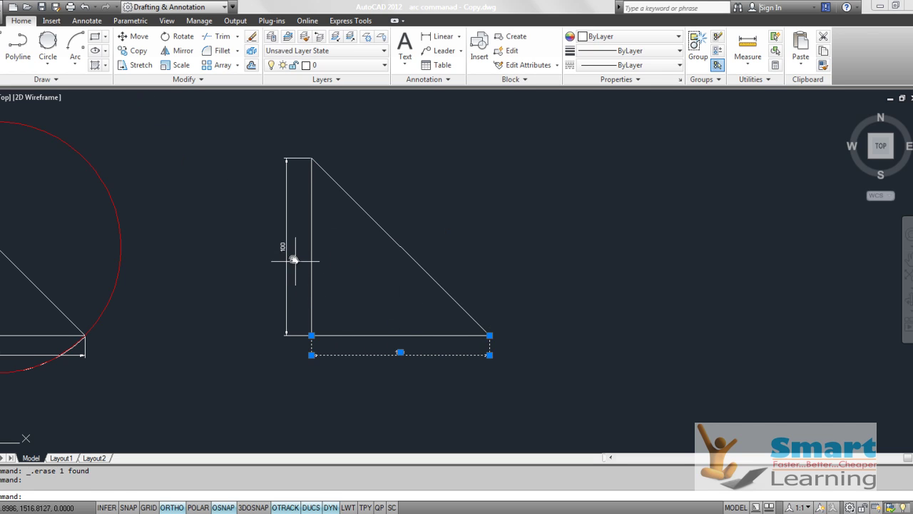
click(286, 247)
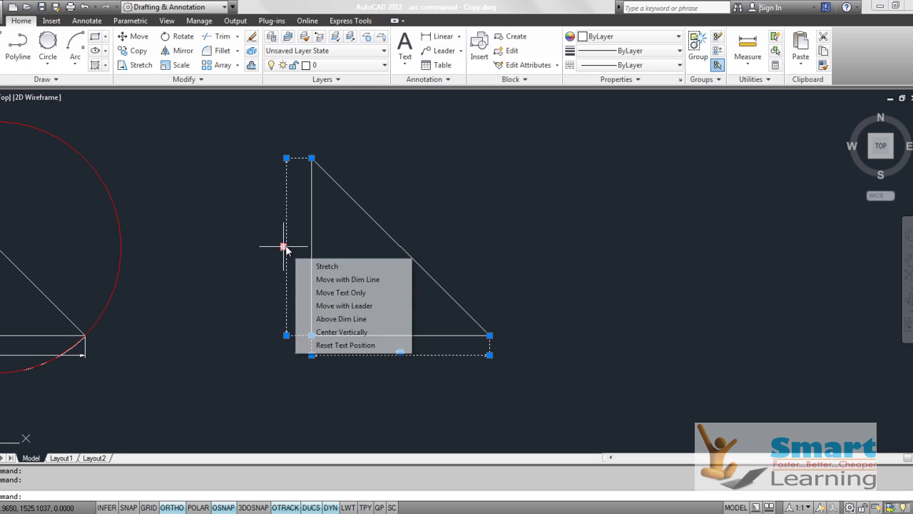
key(Delete)
Step: Draw a Start, Center, Angle arc from the base's far end, centred on the right-angle corner, with a 120° included angle
scroll(484, 338, up, 3)
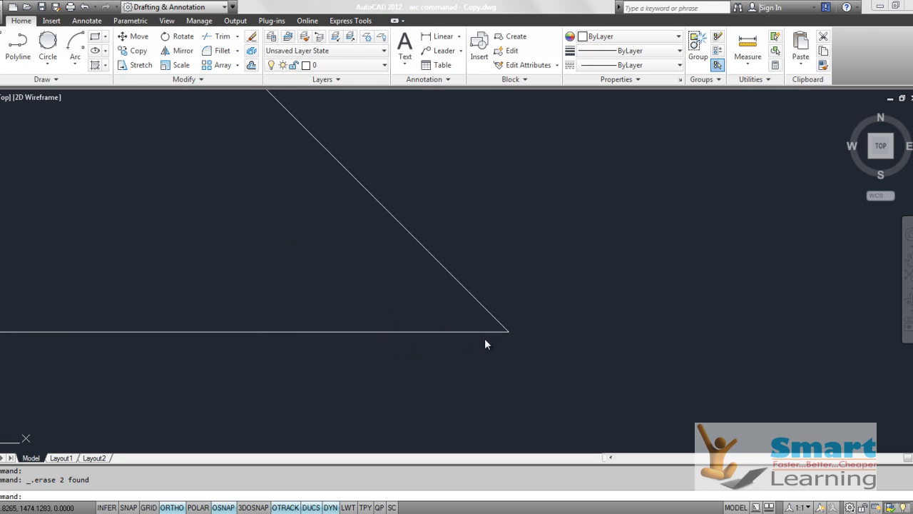
scroll(485, 339, down, 5)
middle_drag(461, 300, 436, 311)
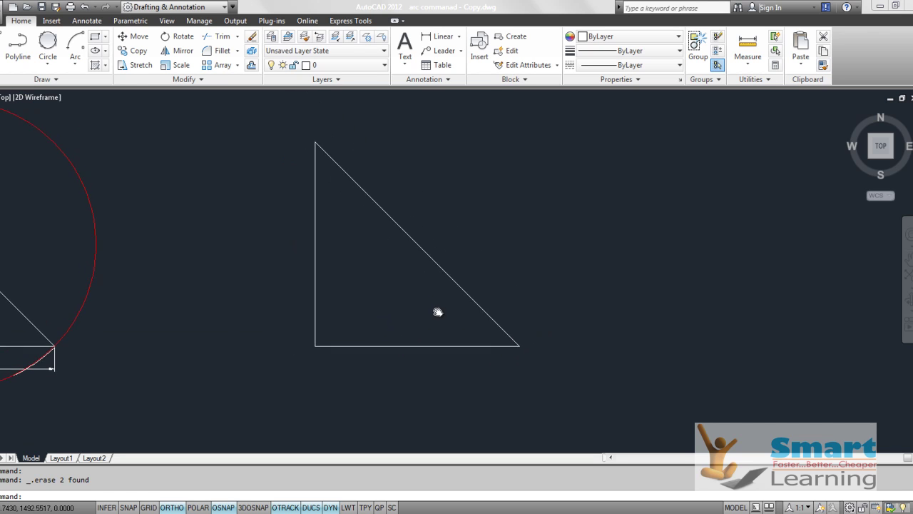
click(77, 65)
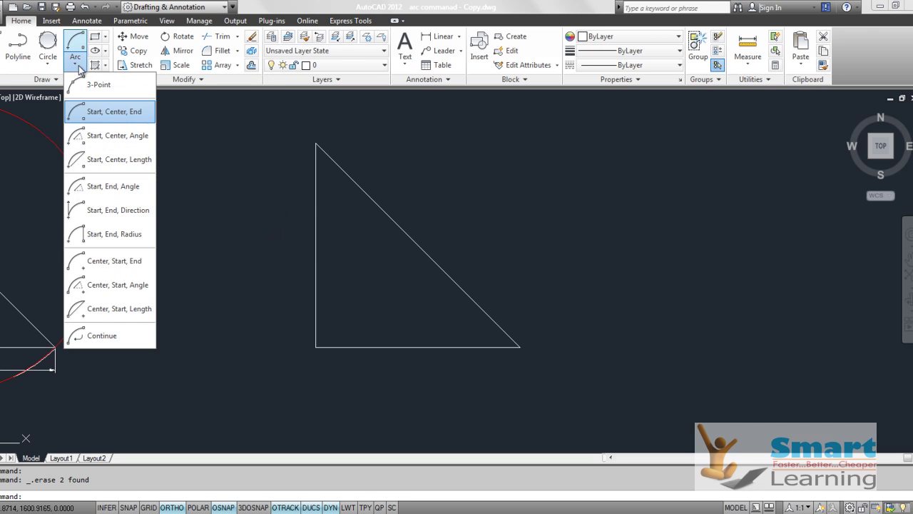
click(100, 137)
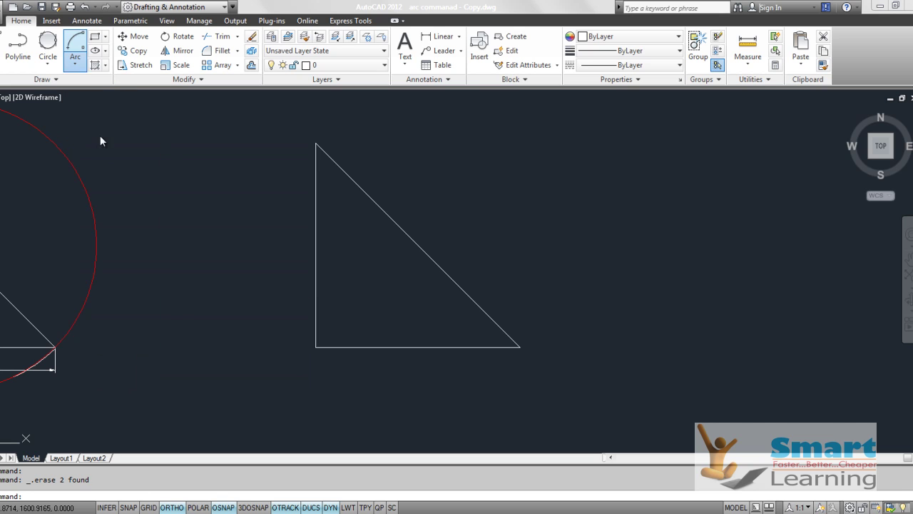
click(520, 348)
click(316, 348)
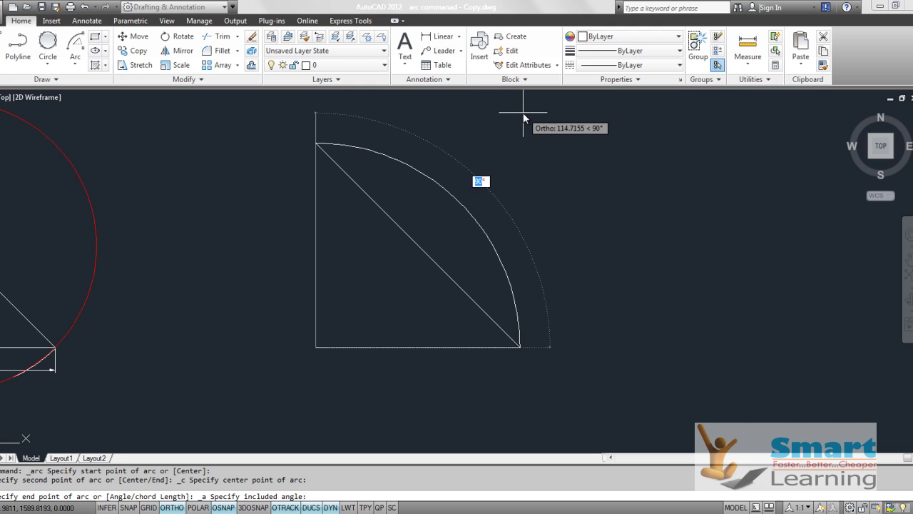
text(120)
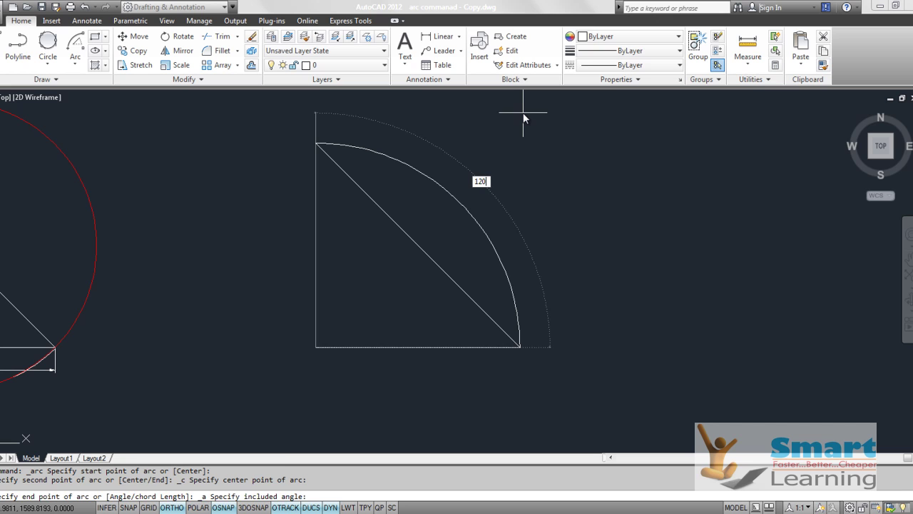
key(Return)
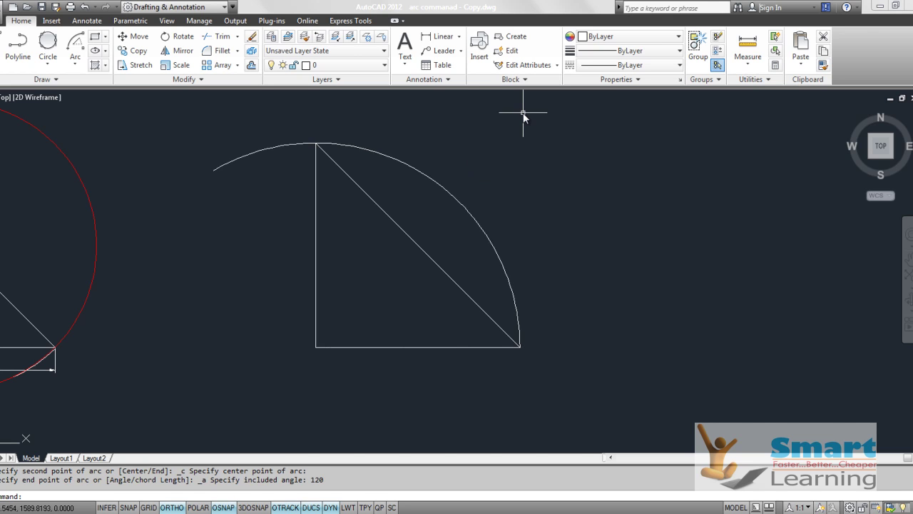
Step: Select the 120° arc to examine its start, center and end points, and erase it
click(412, 169)
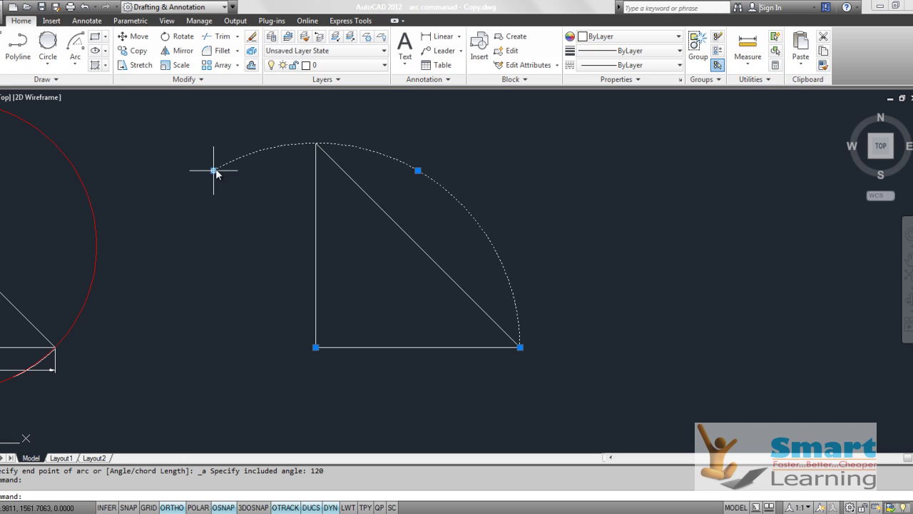
mouse_move(213, 171)
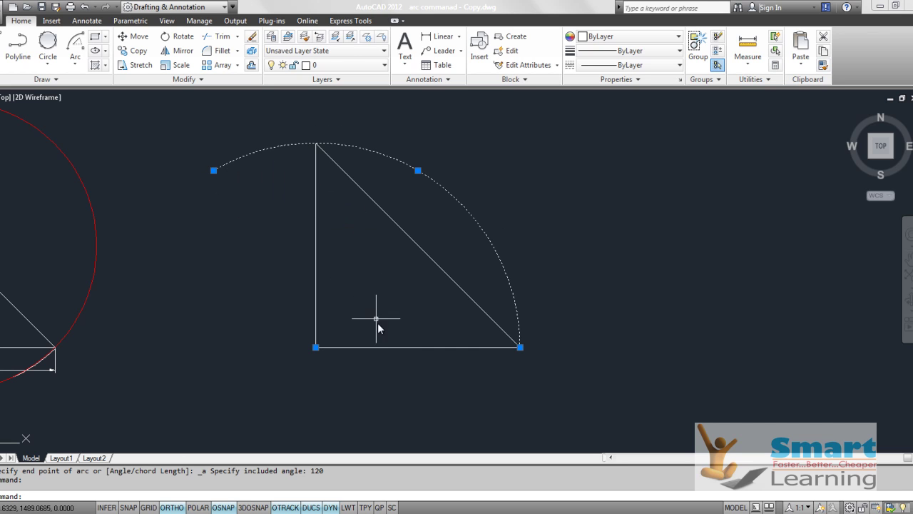
mouse_move(418, 173)
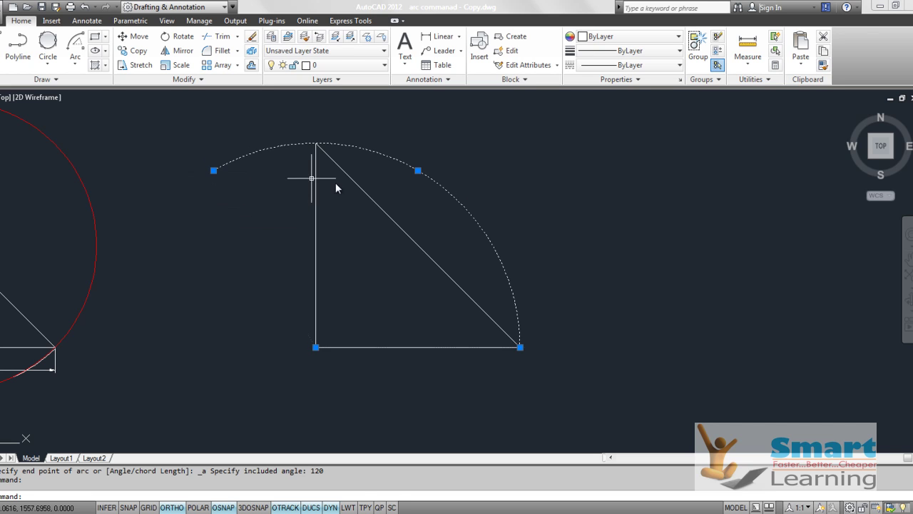
text(e)
key(Return)
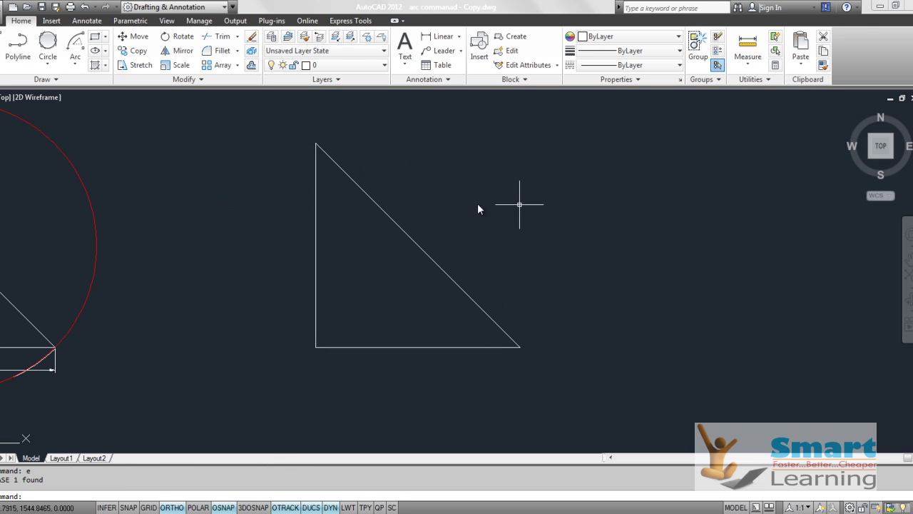
Step: Draw a Start, Center, Length arc from the base's far end, centred on the right-angle corner, with a chord length of 110
click(76, 65)
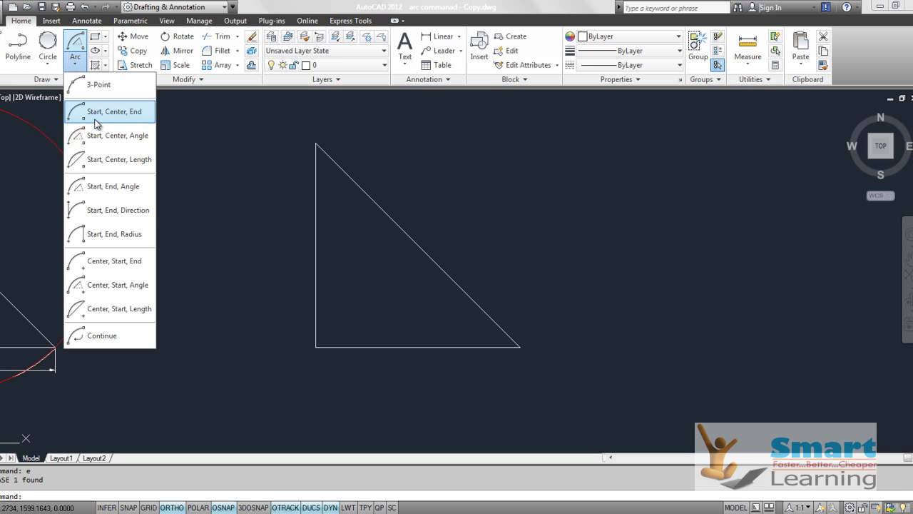
click(96, 160)
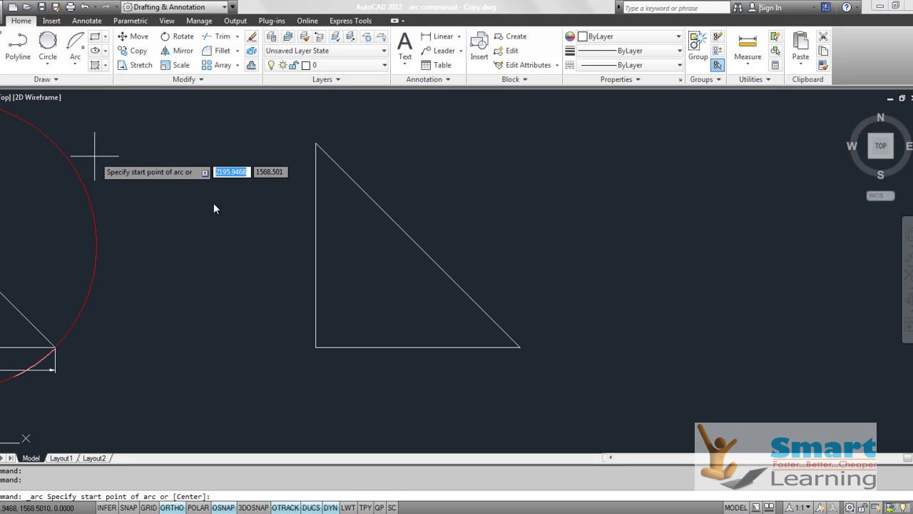
click(516, 348)
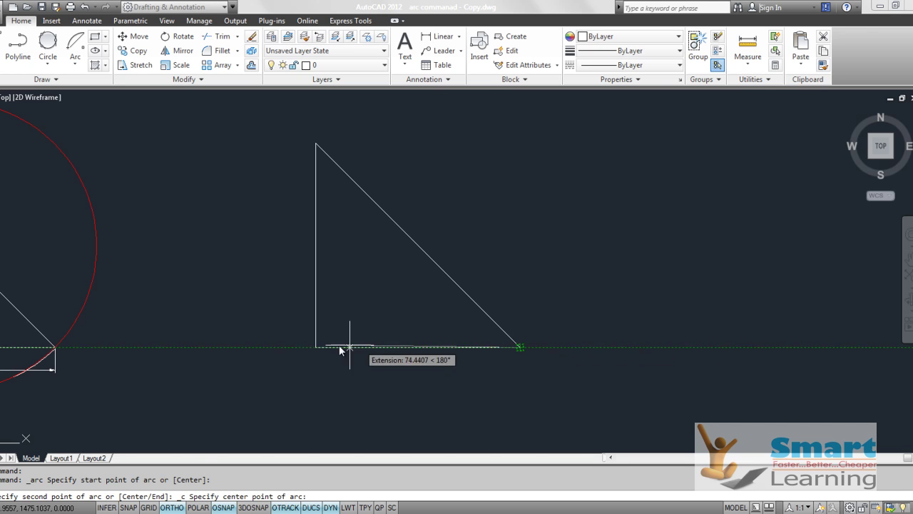
click(317, 347)
key(l)
key(Return)
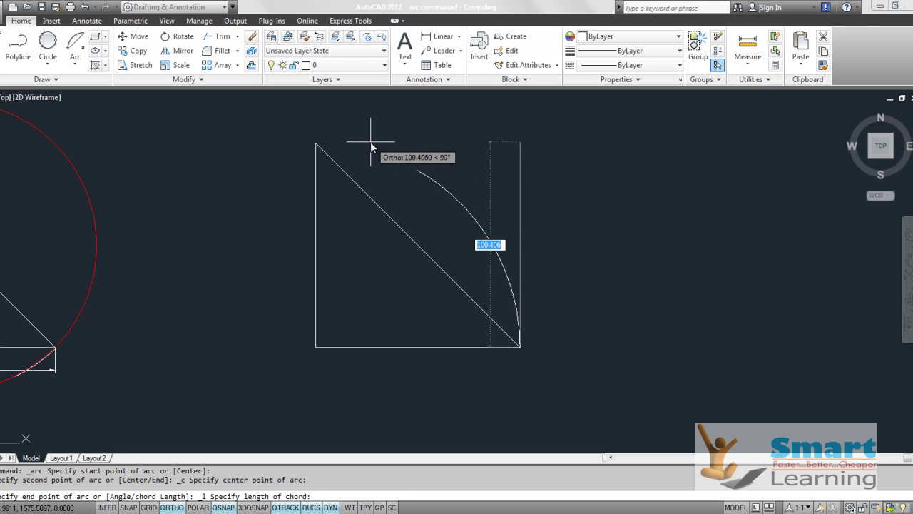
text(110)
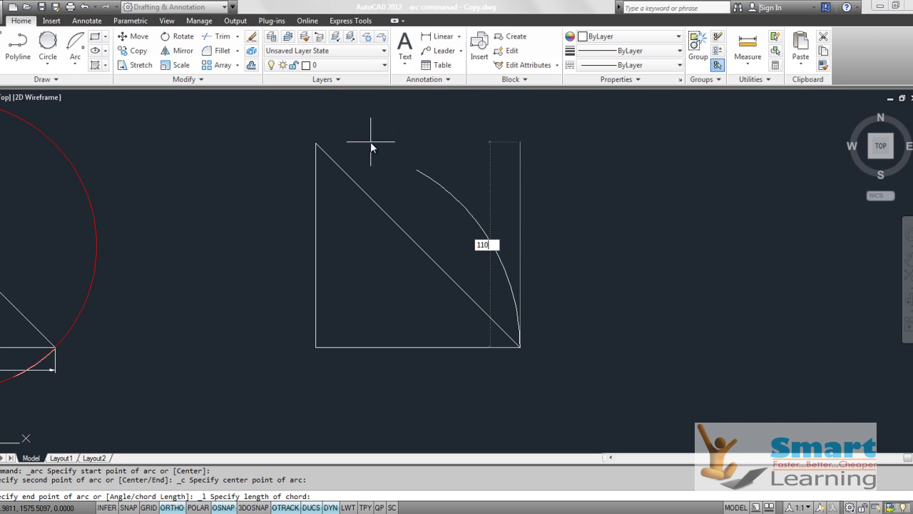
key(Return)
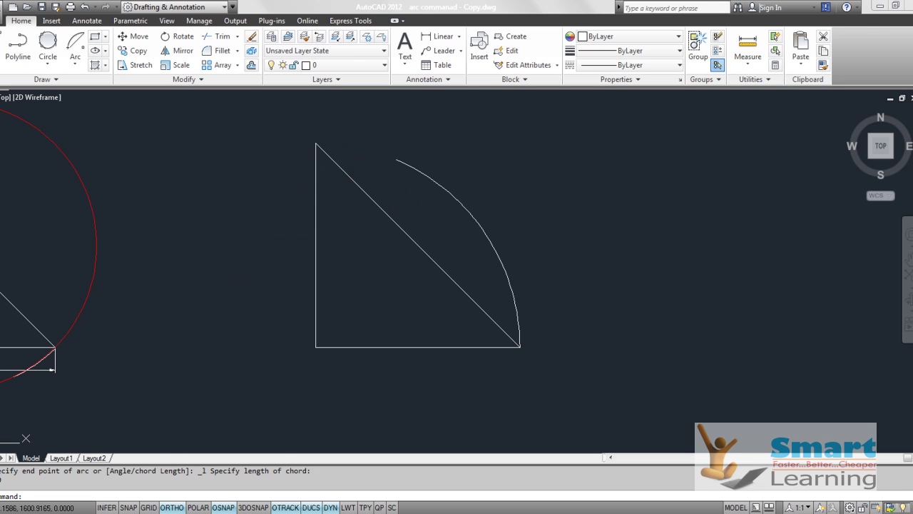
Step: Draw a chord line from the arc's free end to its start point at the triangle's base corner
click(8, 46)
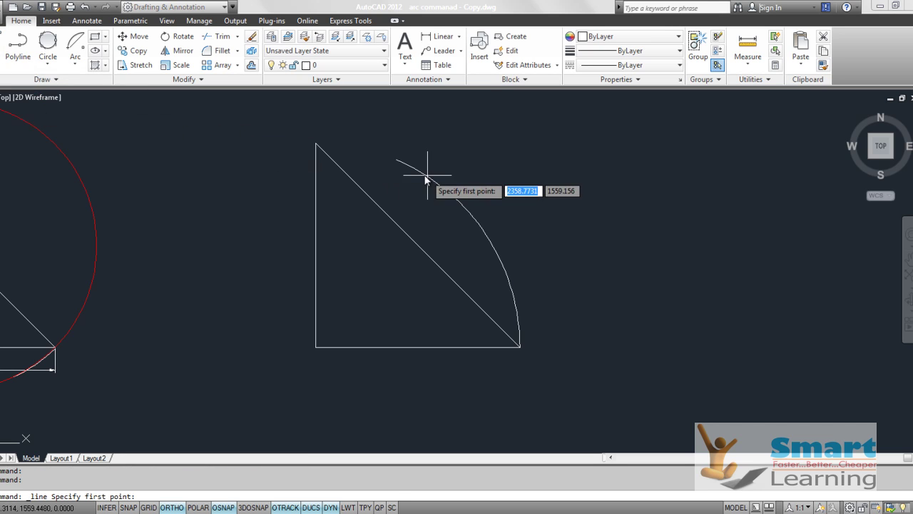
click(397, 159)
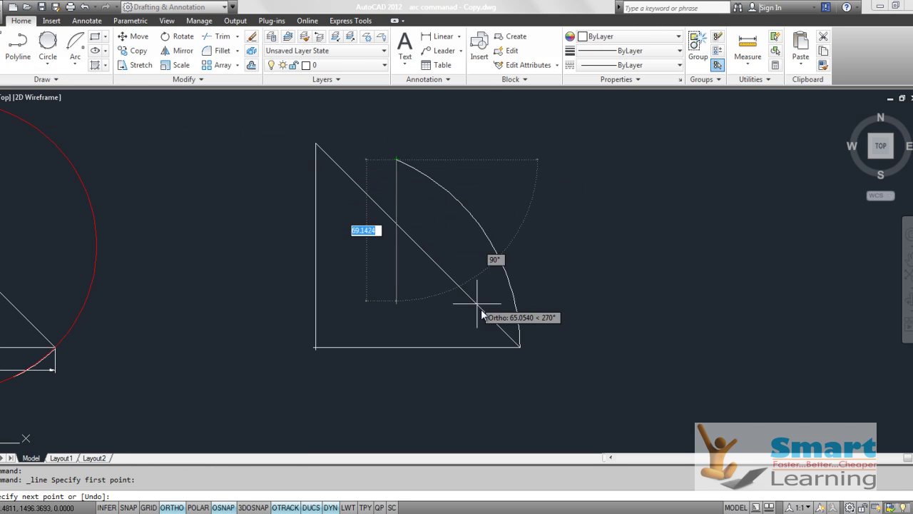
click(519, 348)
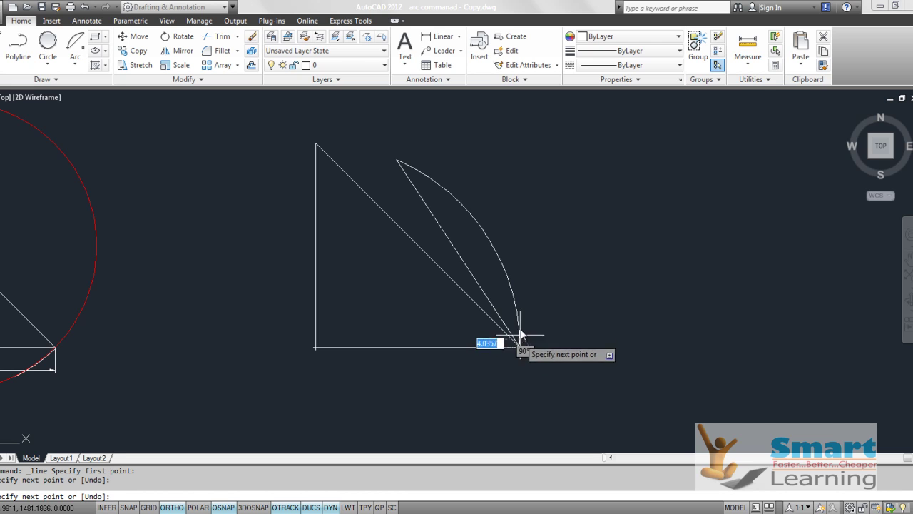
key(Escape)
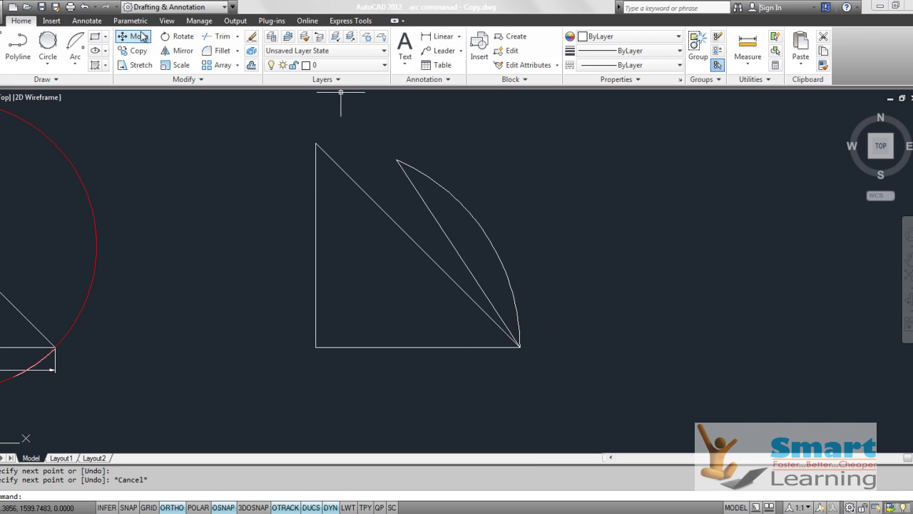
Step: Add a quick dimension to the chord line, placing it horizontally above the arc
click(87, 21)
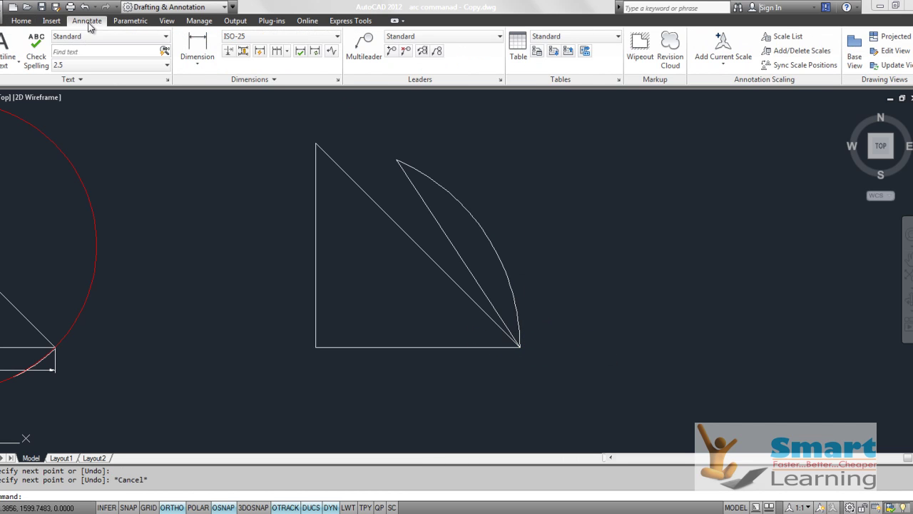
click(260, 55)
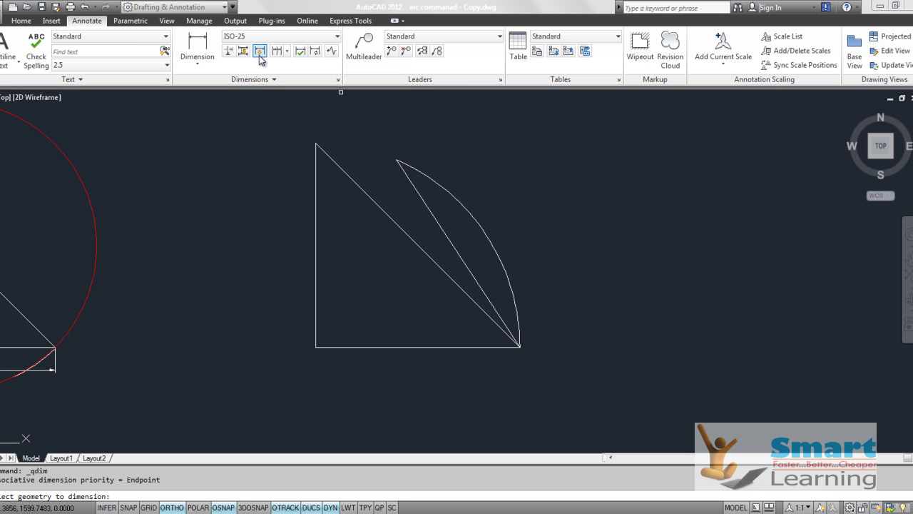
click(436, 220)
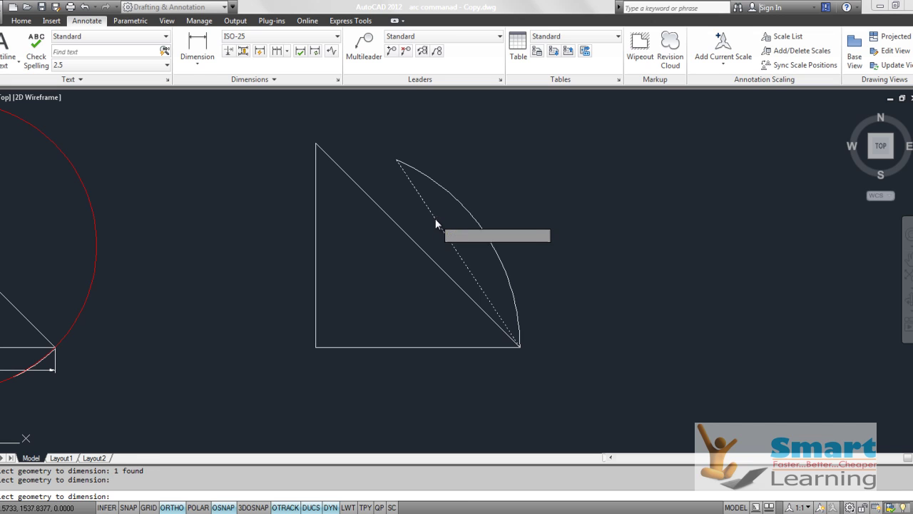
key(Return)
click(482, 128)
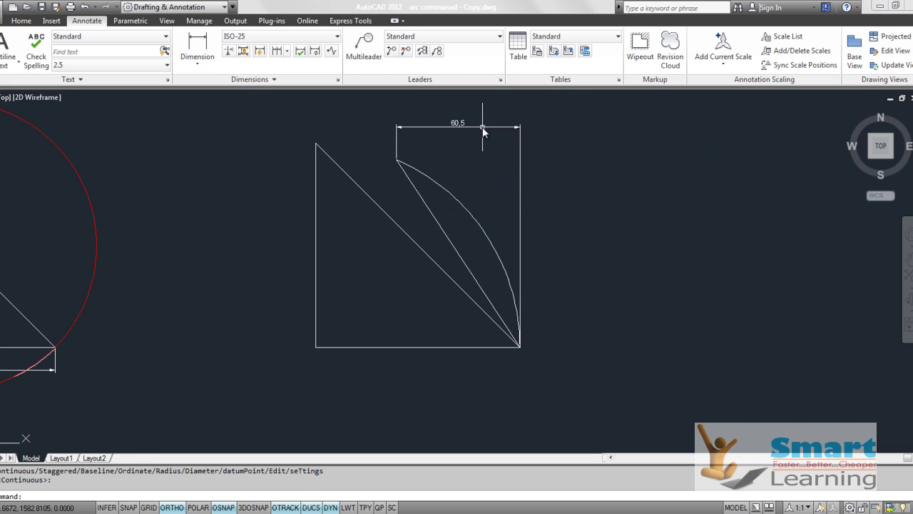
Step: Add a quick dimension to the chord line, placing it vertically to the right of the arc
scroll(464, 133, up, 2)
key(Return)
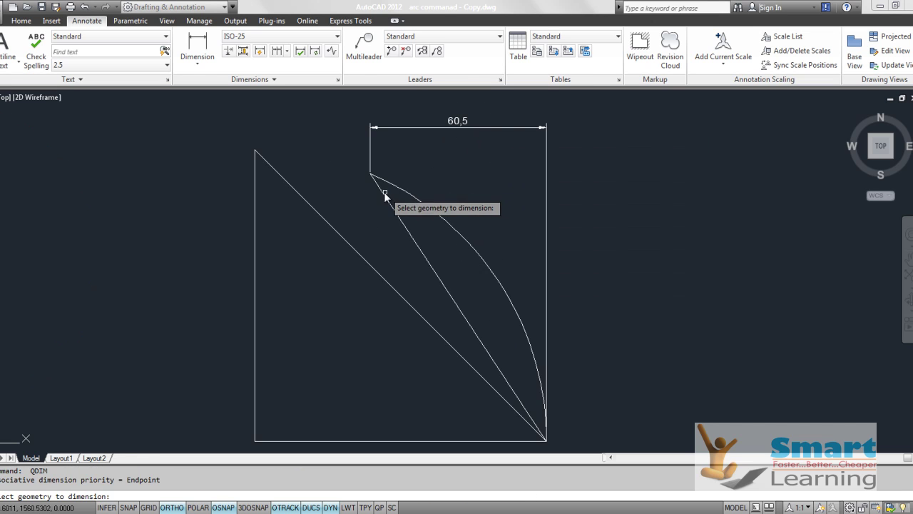
click(381, 191)
key(Return)
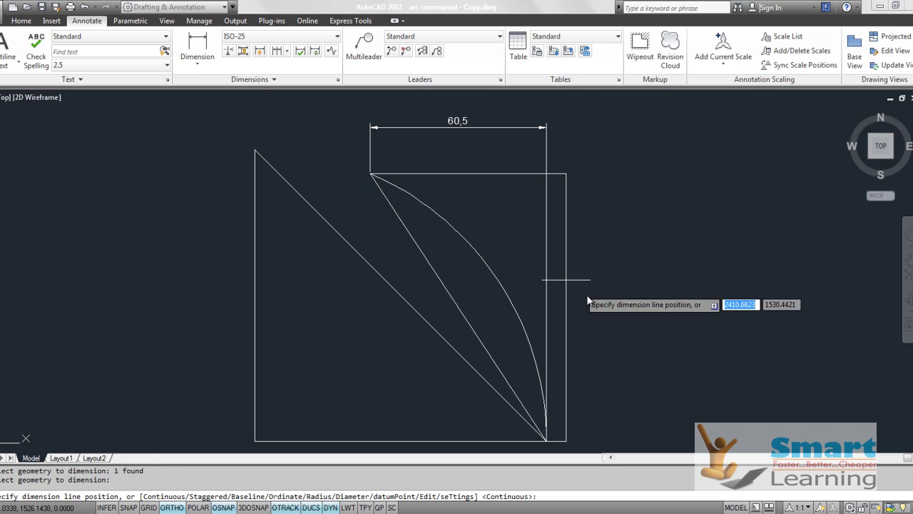
click(618, 307)
middle_drag(532, 259, 521, 238)
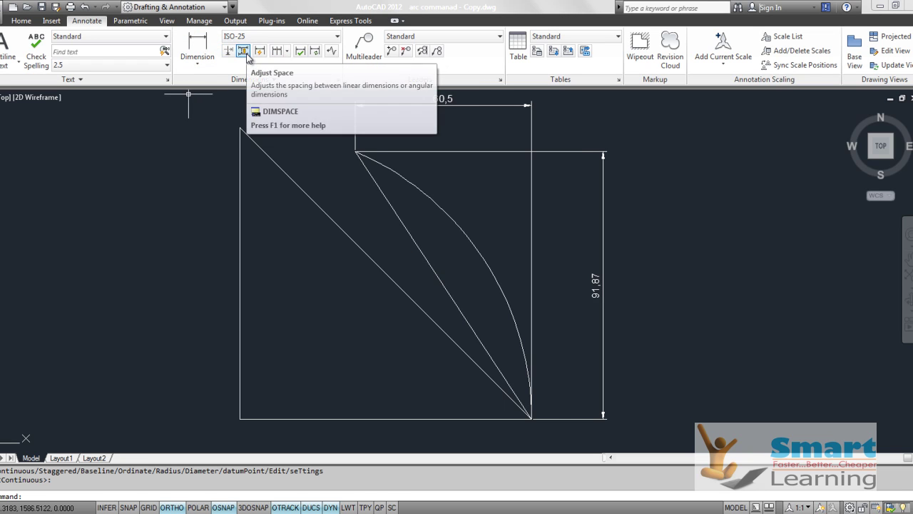
click(287, 51)
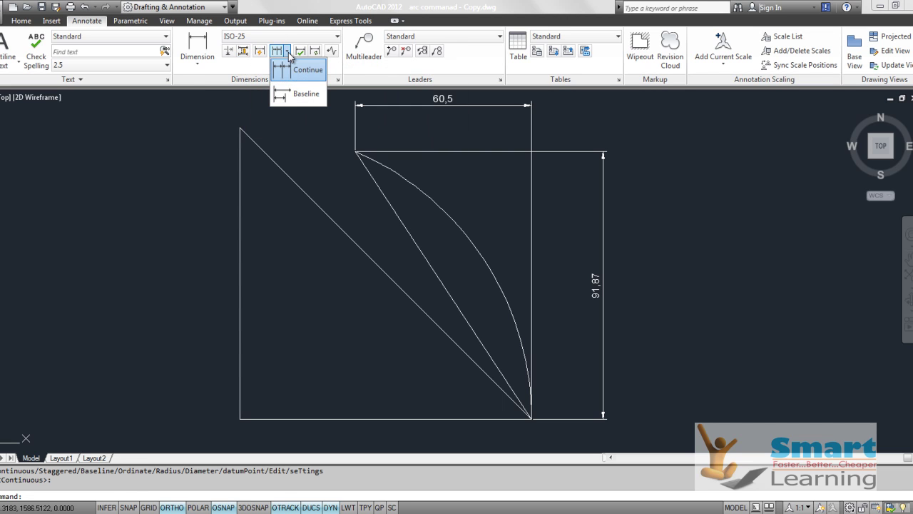
click(328, 36)
click(328, 37)
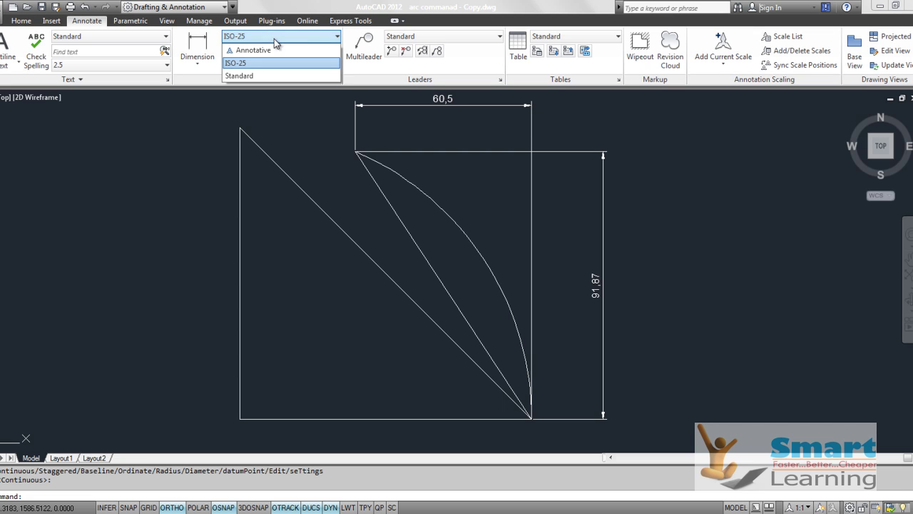
click(362, 80)
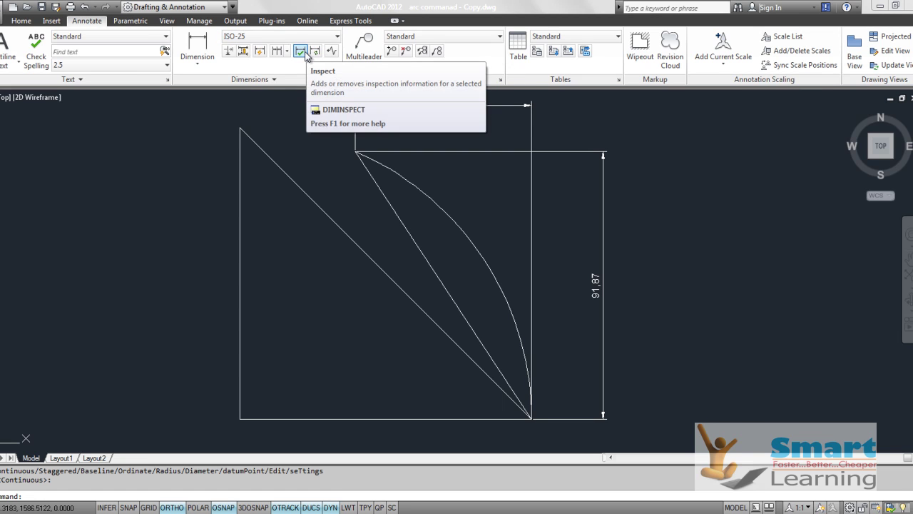
click(287, 51)
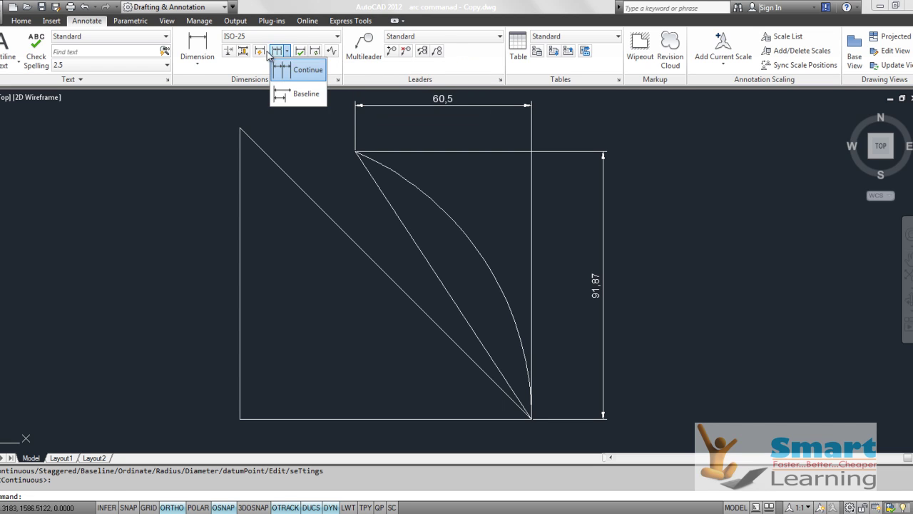
click(260, 52)
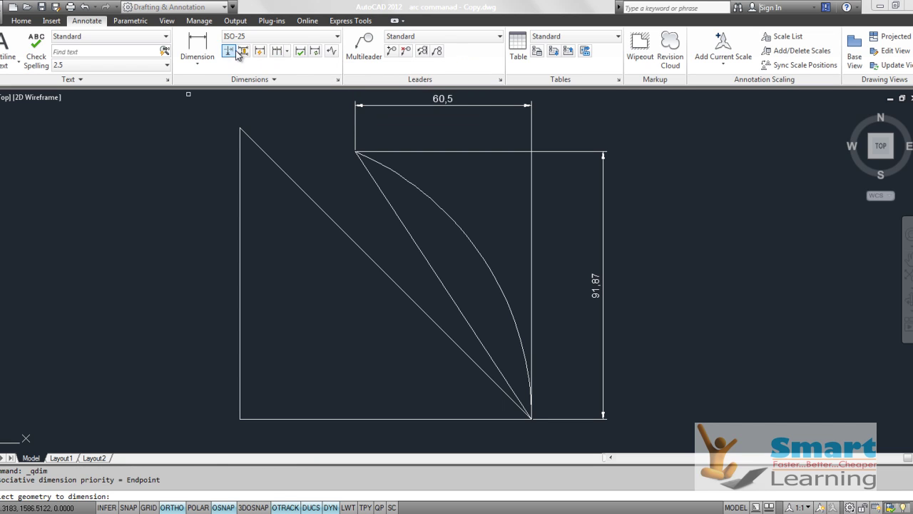
click(243, 53)
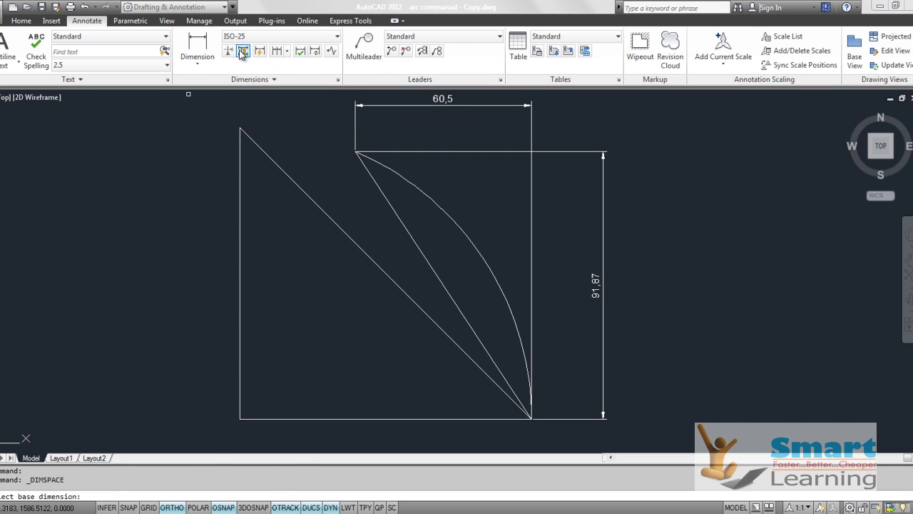
click(415, 246)
key(Escape)
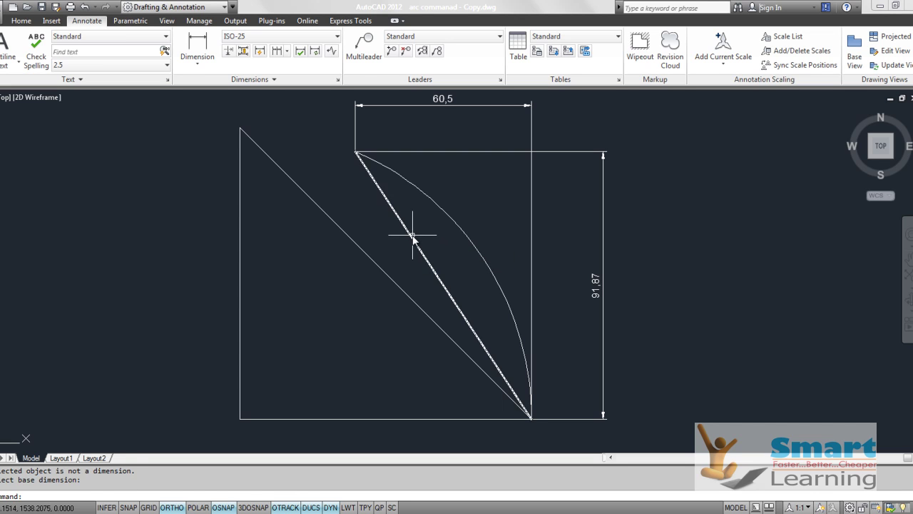
Step: Select the chord line to examine its endpoints, and clear the selection
click(414, 238)
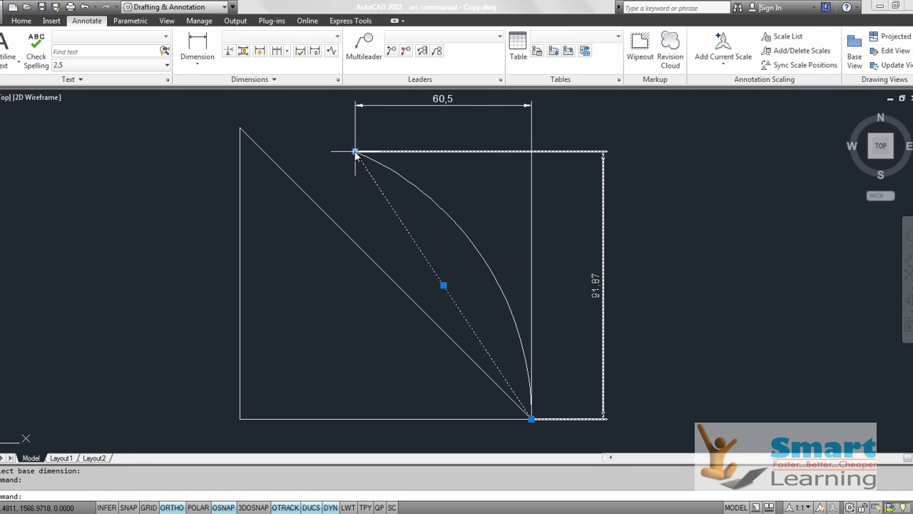
mouse_move(355, 152)
key(Escape)
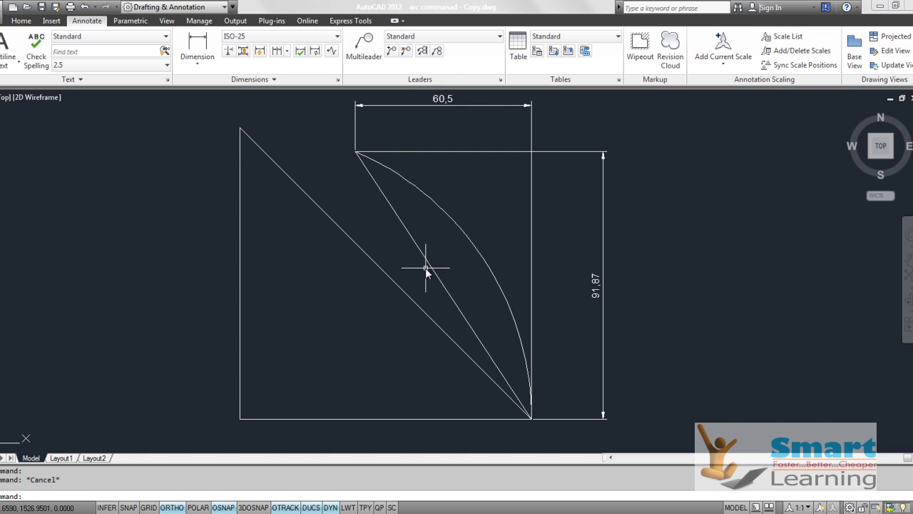
Step: Switch the workspace to AutoCAD Classic and close the Tool Palettes
click(850, 507)
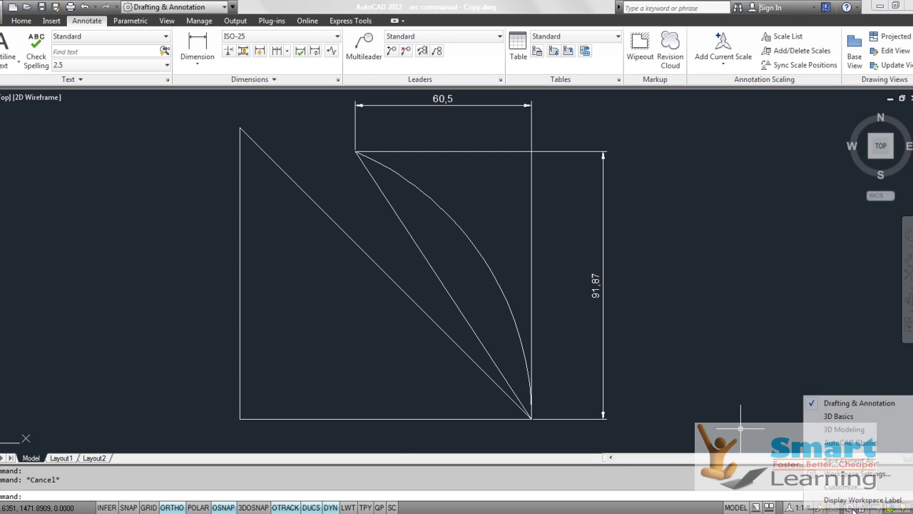
click(838, 443)
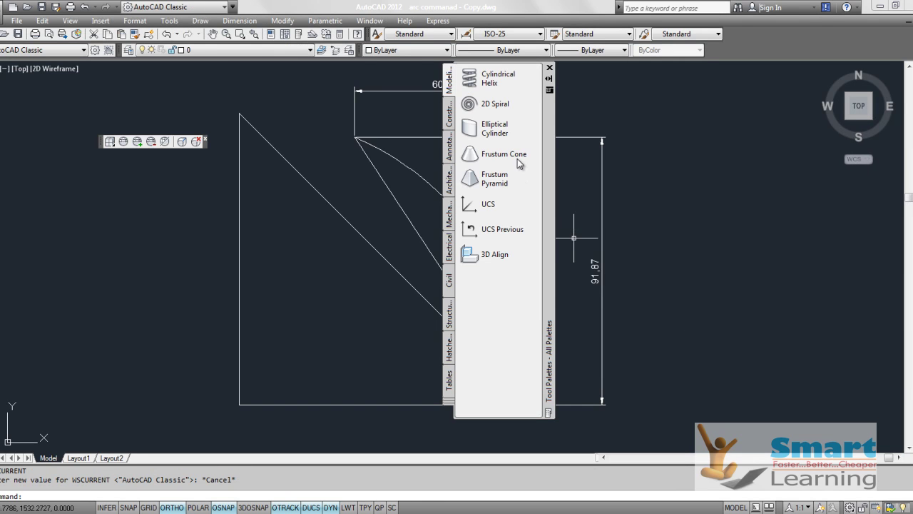
click(549, 68)
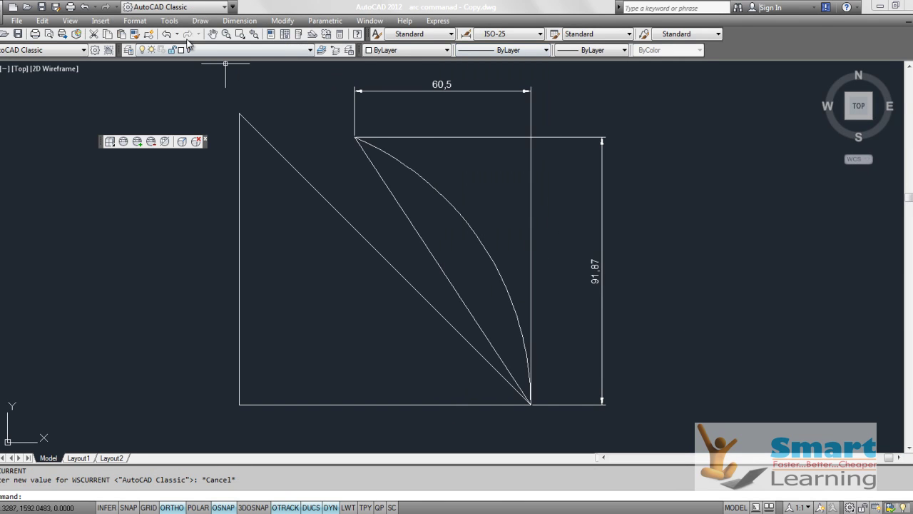
Step: Add an aligned dimension to the chord line, placing it parallel to the chord on the side away from the arc
click(240, 21)
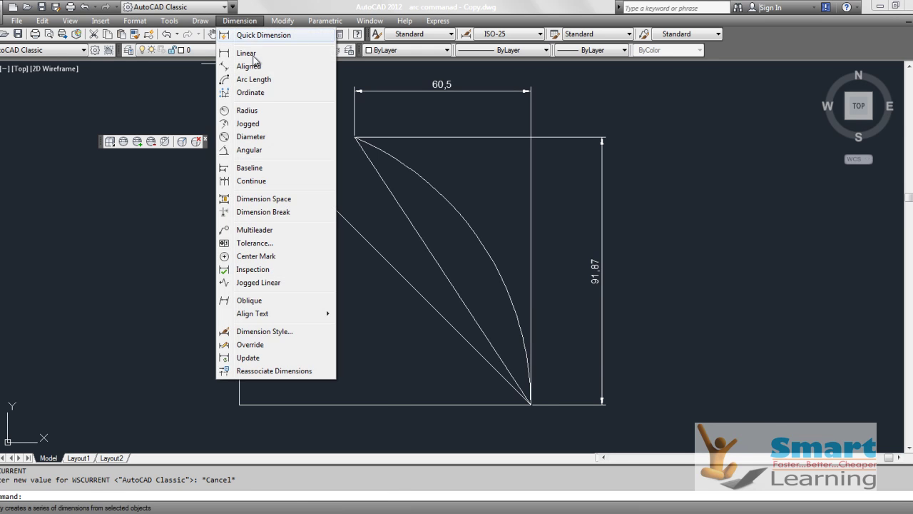
click(249, 67)
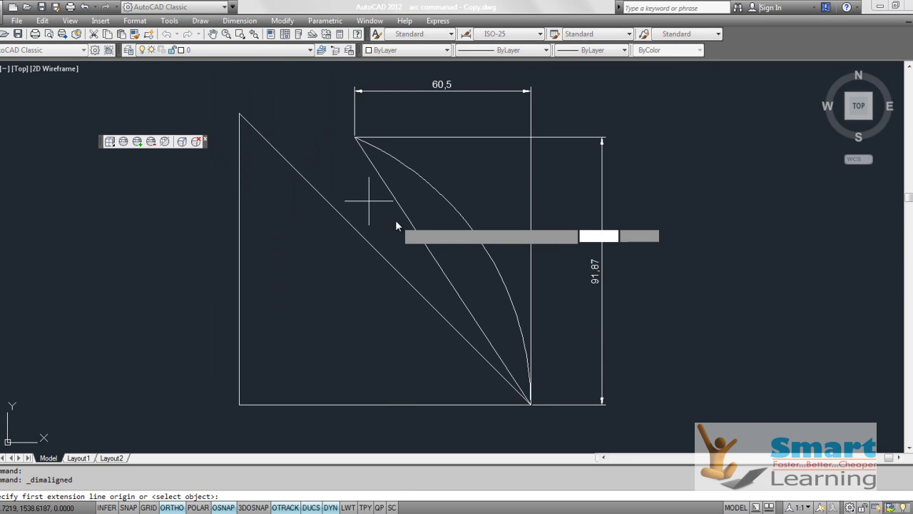
key(Return)
click(403, 215)
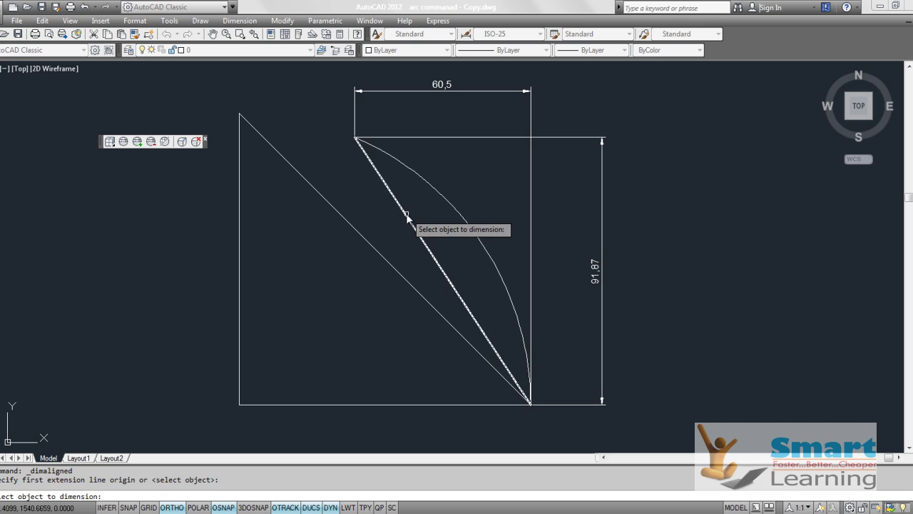
click(398, 231)
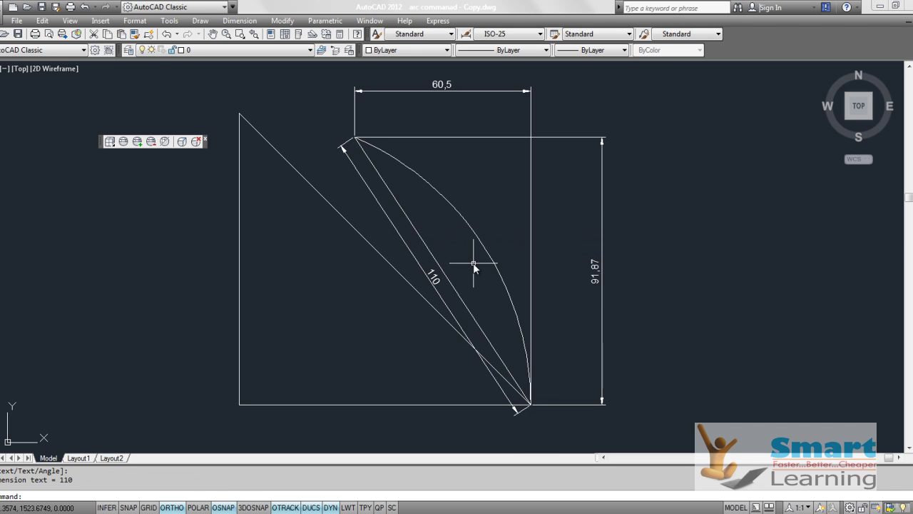
Step: Switch the workspace back to Drafting & Annotation
scroll(473, 262, up, 2)
scroll(473, 262, down, 3)
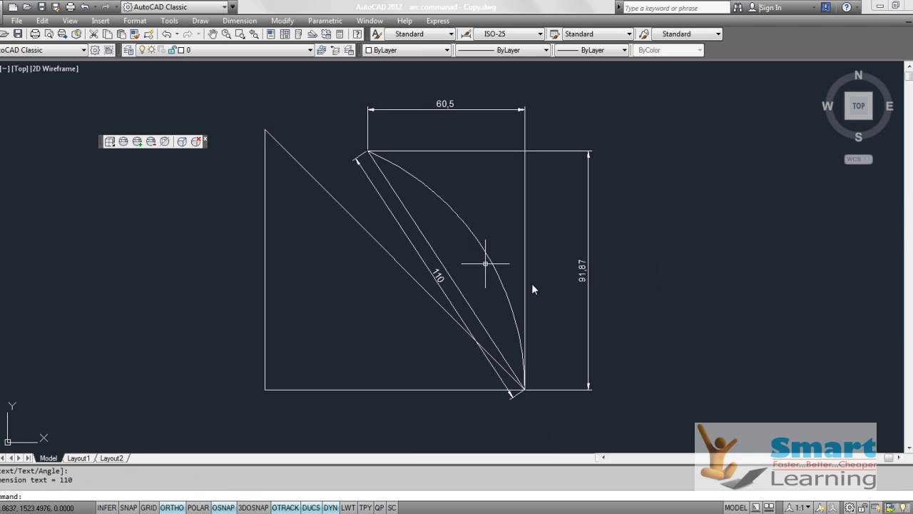
click(851, 507)
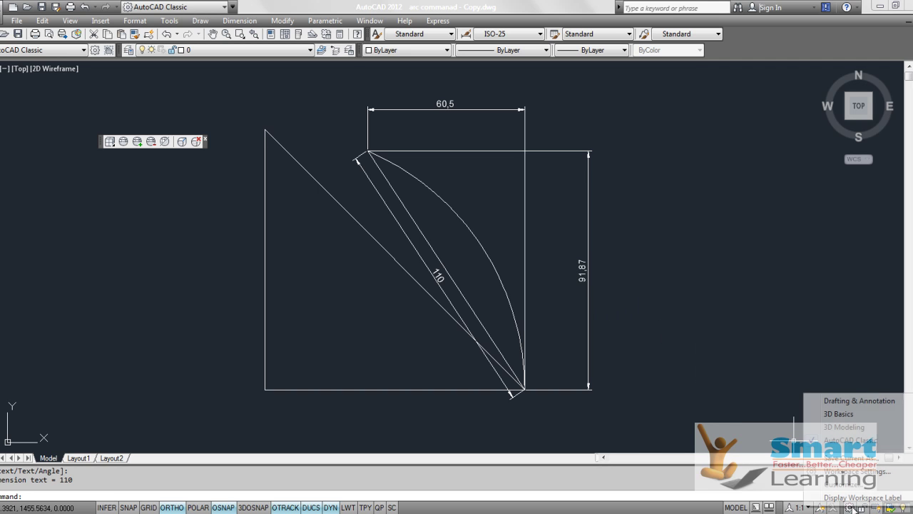
click(832, 402)
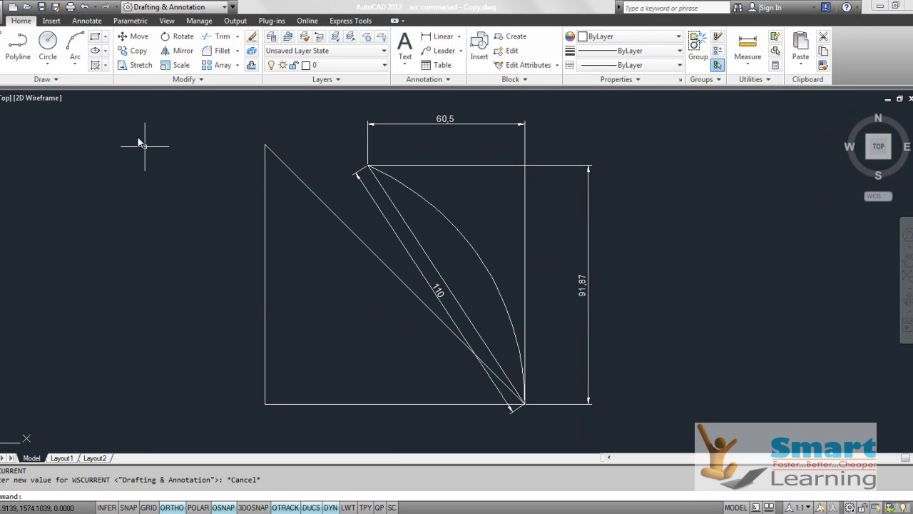
Step: Draw a Start, End, Angle arc from the base's far corner to the triangle's apex with an included angle of 100°
click(75, 67)
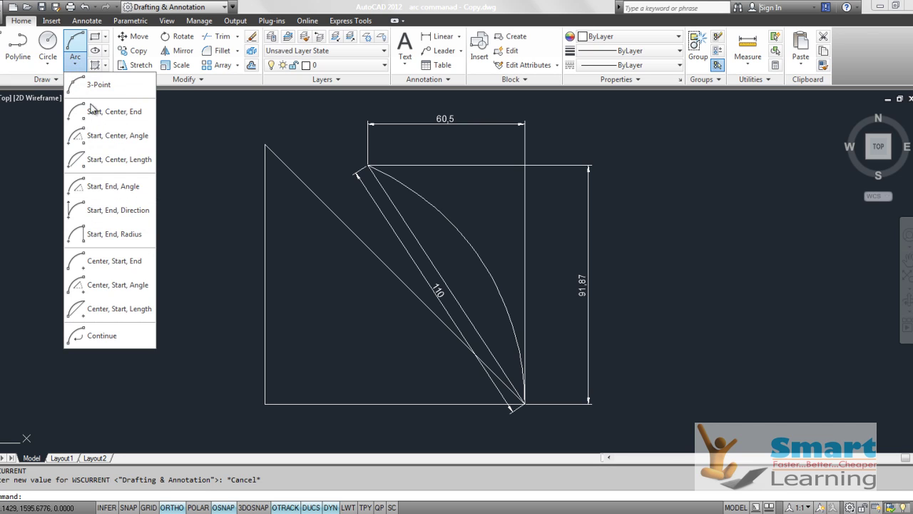
click(96, 186)
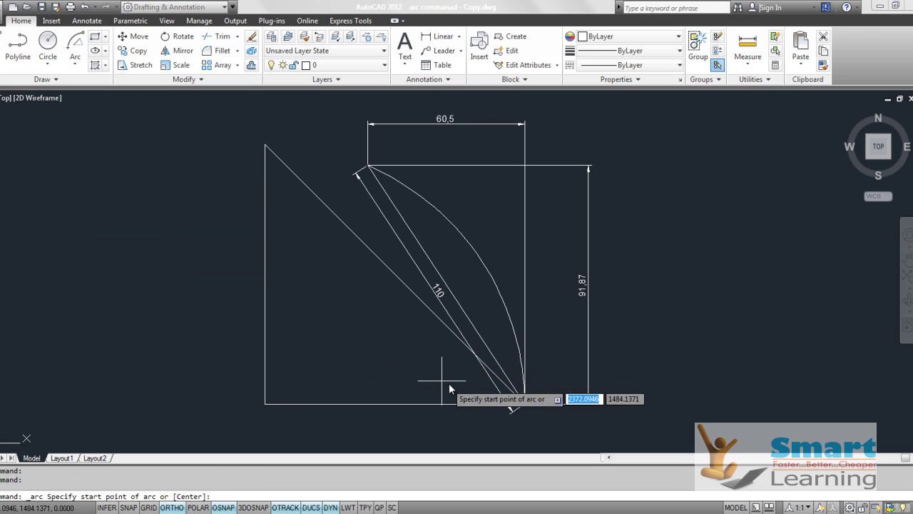
click(525, 403)
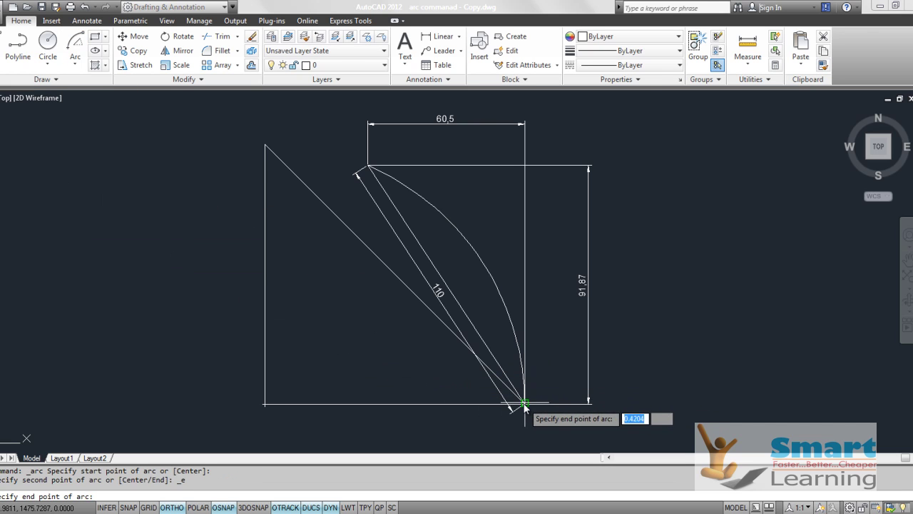
click(265, 145)
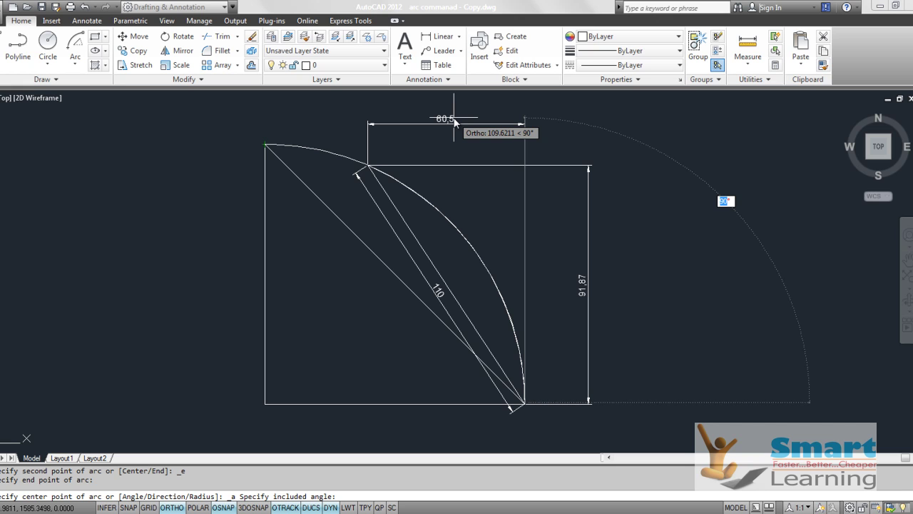
text(100)
key(Return)
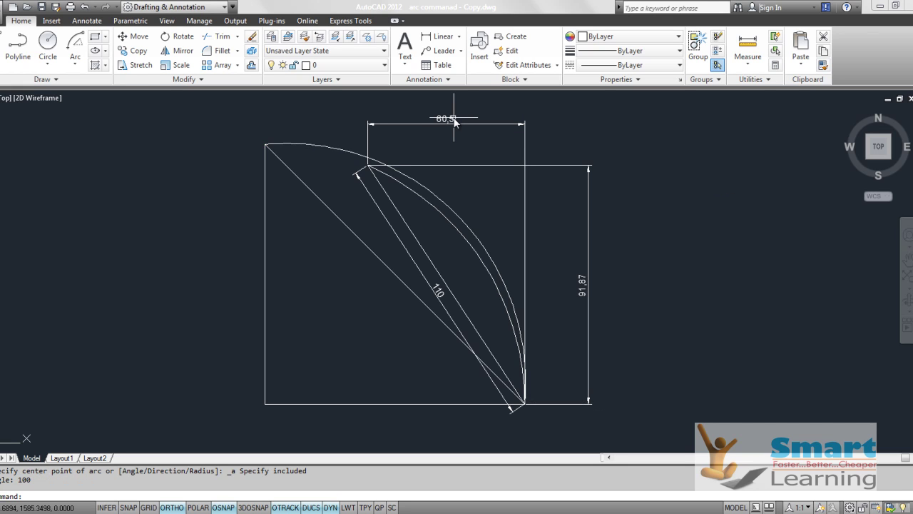
Step: Draw two connected lines from the new arc's start point to its center and on to its end point at the apex
click(347, 152)
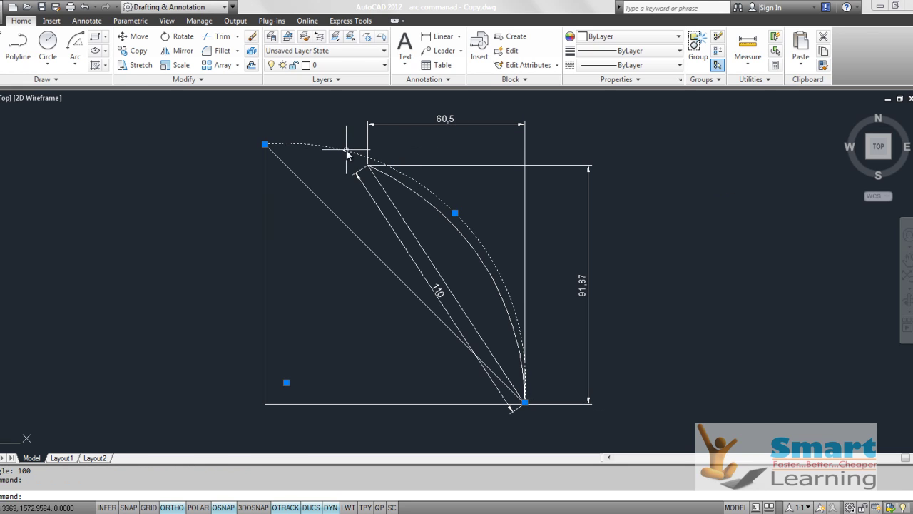
mouse_move(264, 145)
click(2, 57)
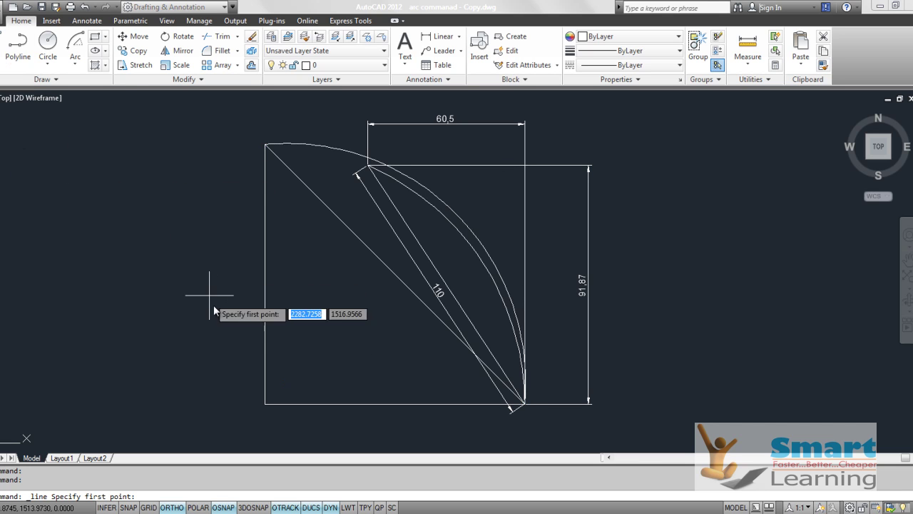
click(526, 404)
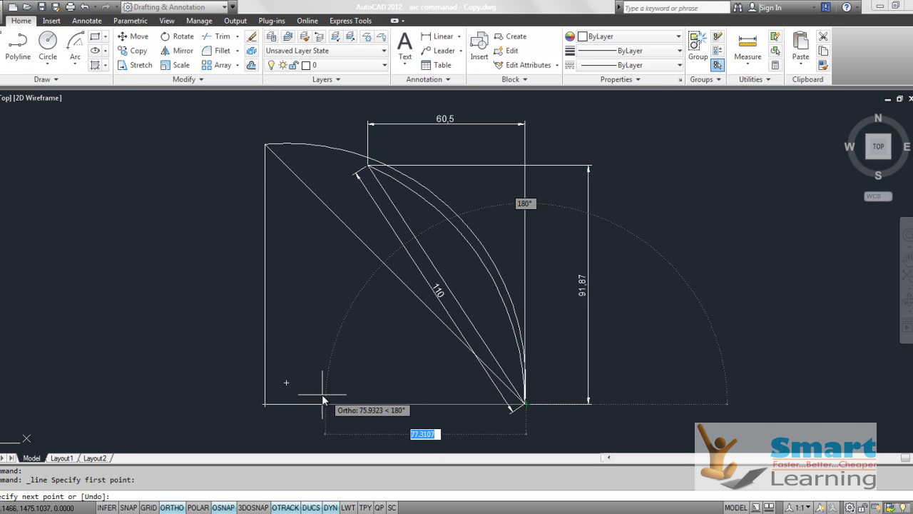
click(287, 383)
click(265, 144)
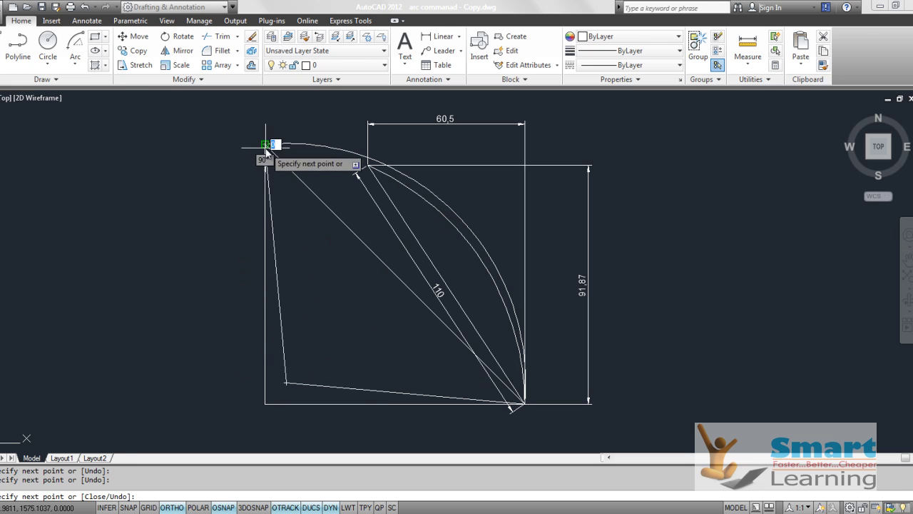
key(Escape)
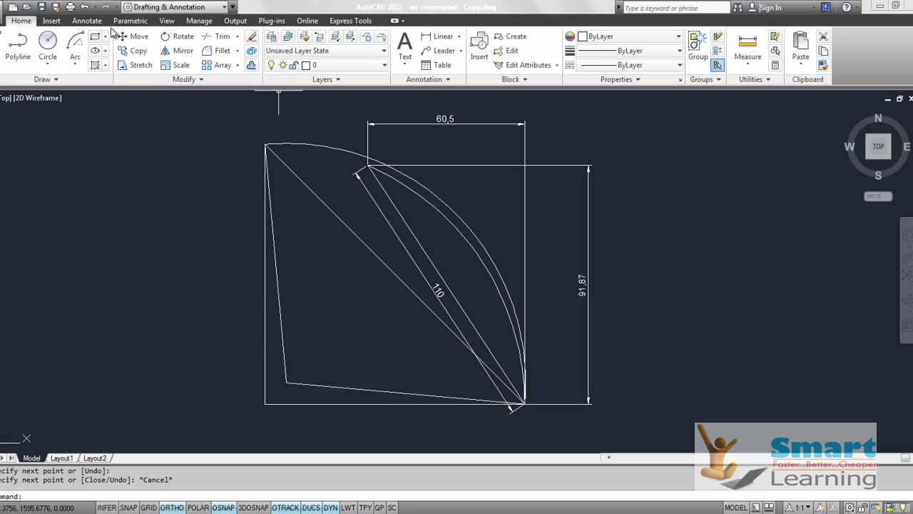
Step: Add an angular dimension between the two lines meeting at the arc's center, placing it inside the angle
click(276, 325)
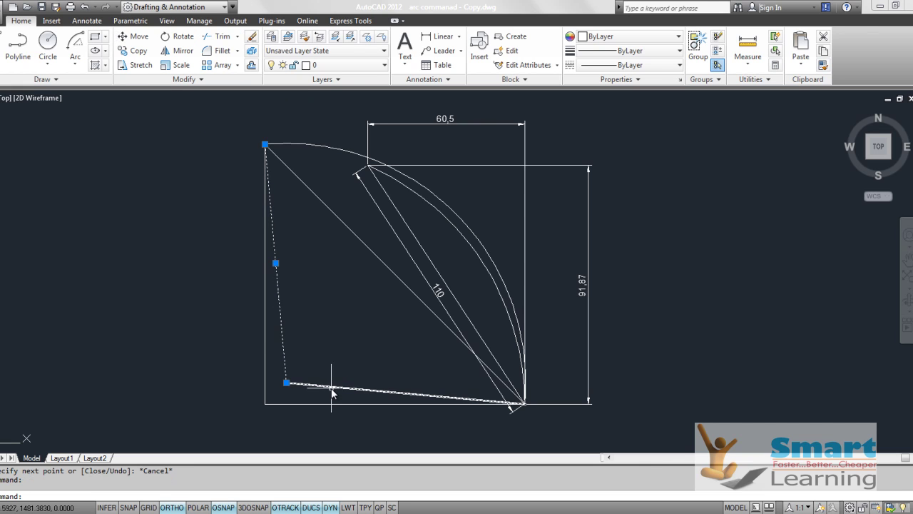
mouse_move(265, 145)
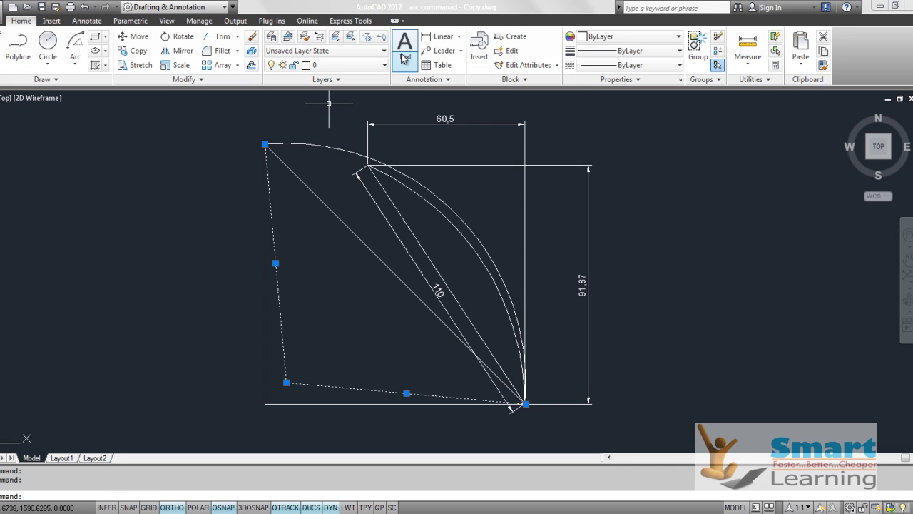
click(459, 38)
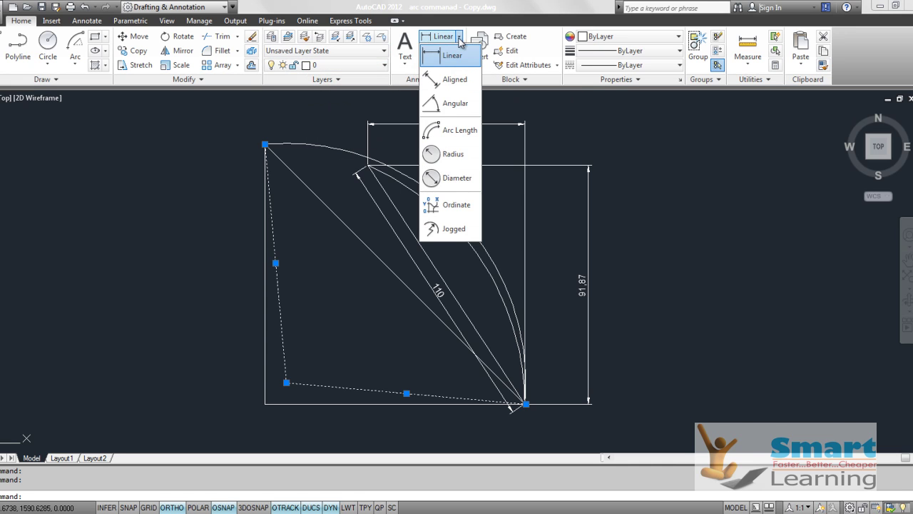
click(454, 107)
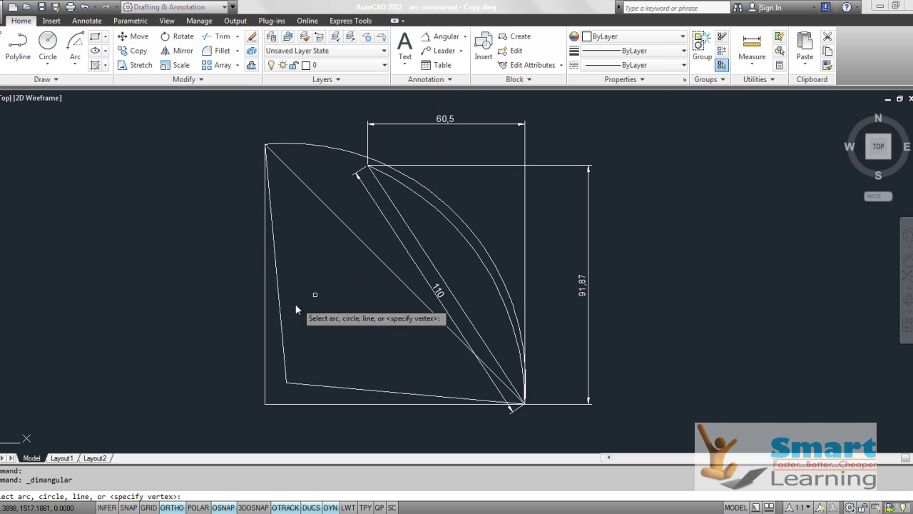
click(278, 321)
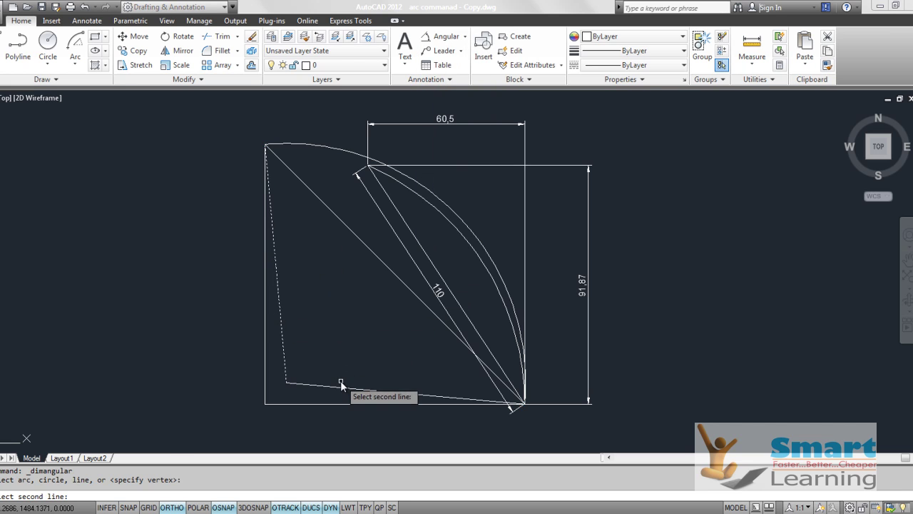
click(338, 386)
click(348, 318)
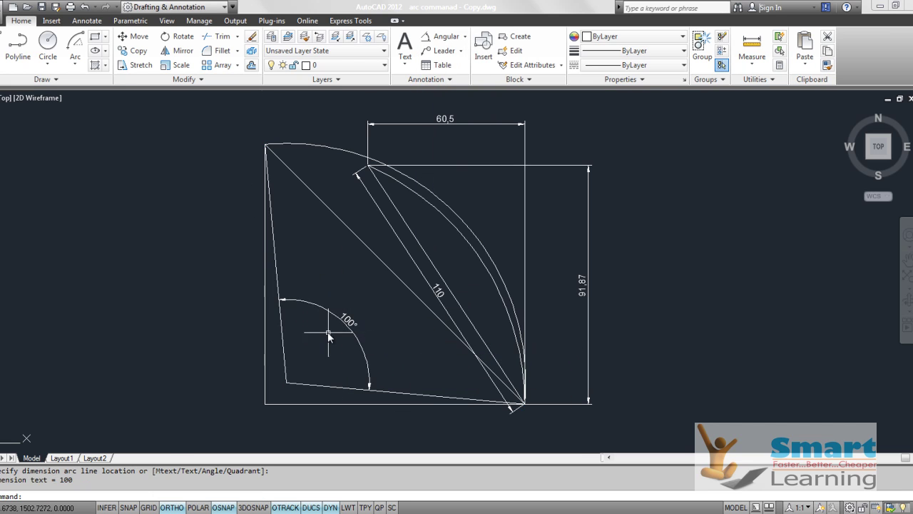
Step: Erase the two lines meeting at the arc's center together with their angular dimension
scroll(328, 332, up, 5)
scroll(327, 331, down, 5)
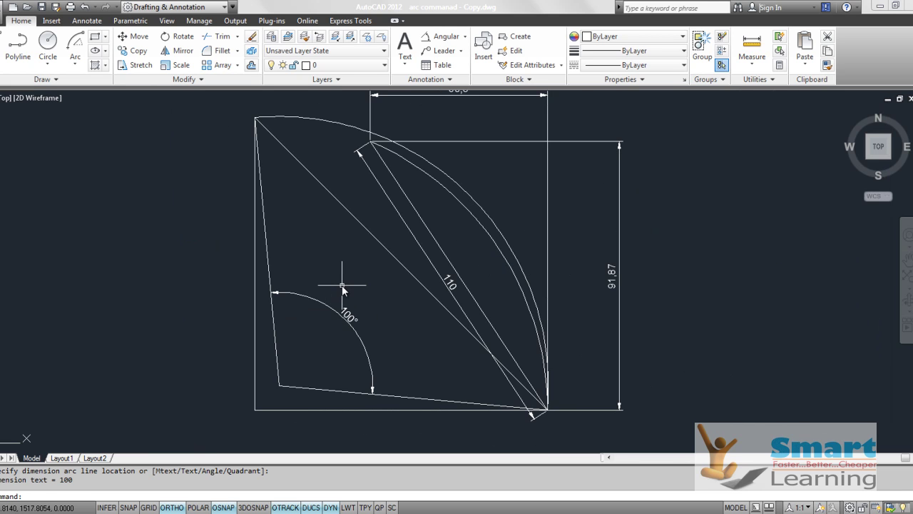
click(367, 290)
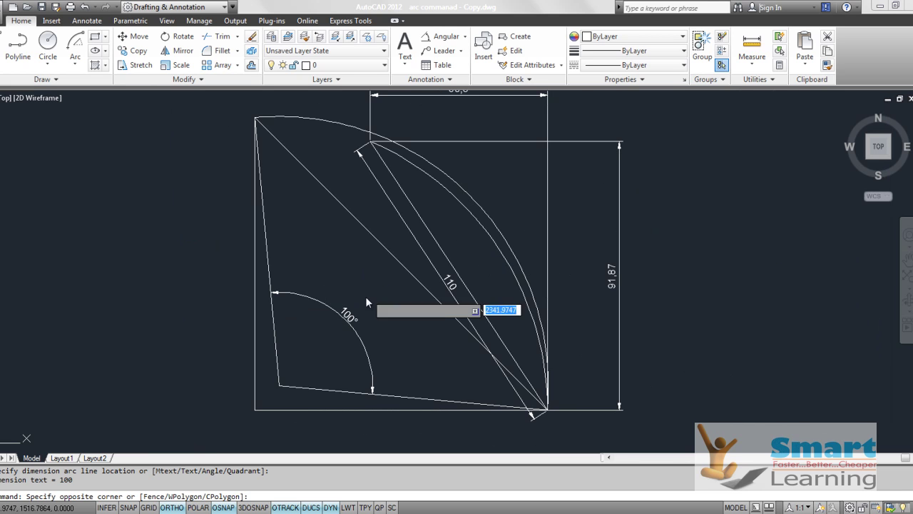
click(272, 393)
key(Delete)
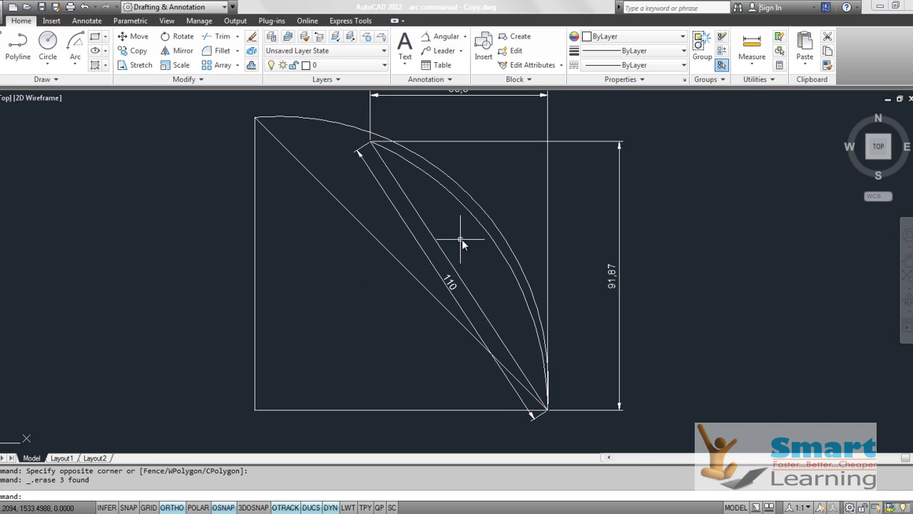
Step: Erase both arcs, the chord line and the remaining linear and aligned dimensions, leaving only the triangle
scroll(467, 286, down, 2)
click(618, 151)
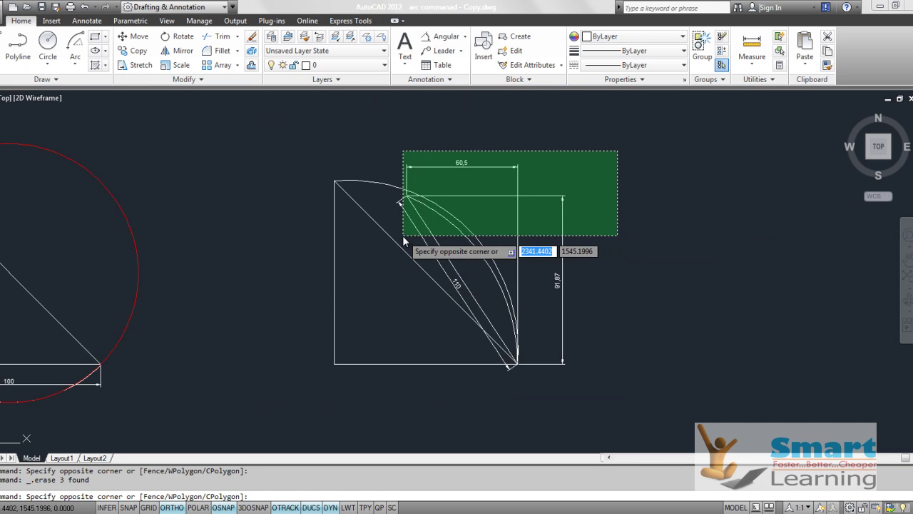
click(403, 236)
key(Delete)
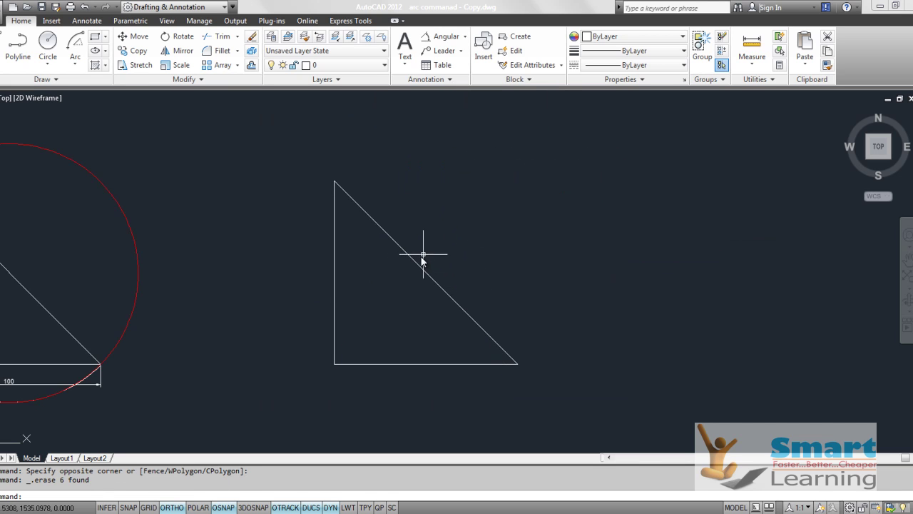
Step: Draw a Start, End, Direction arc from the base's far corner to the apex, with Ortho off and a freehand tangent direction bulging outside the hypotenuse
click(75, 66)
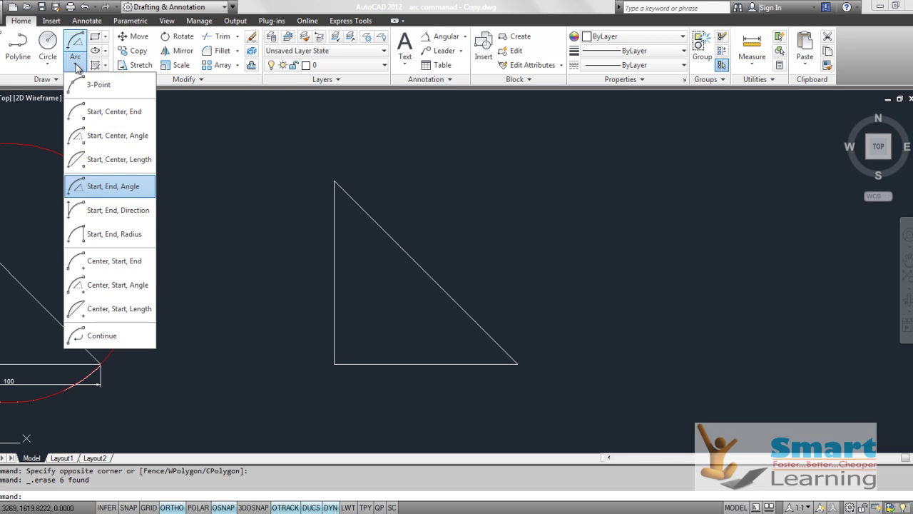
click(109, 214)
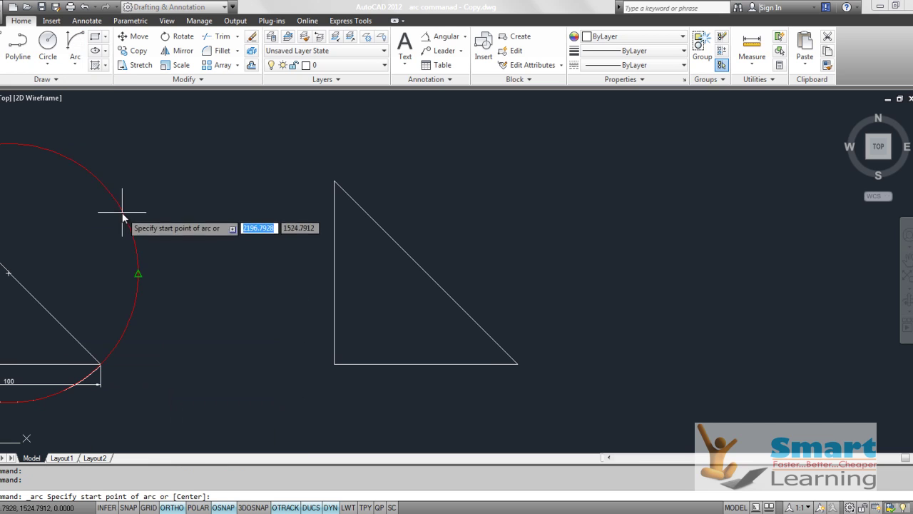
click(523, 370)
click(335, 181)
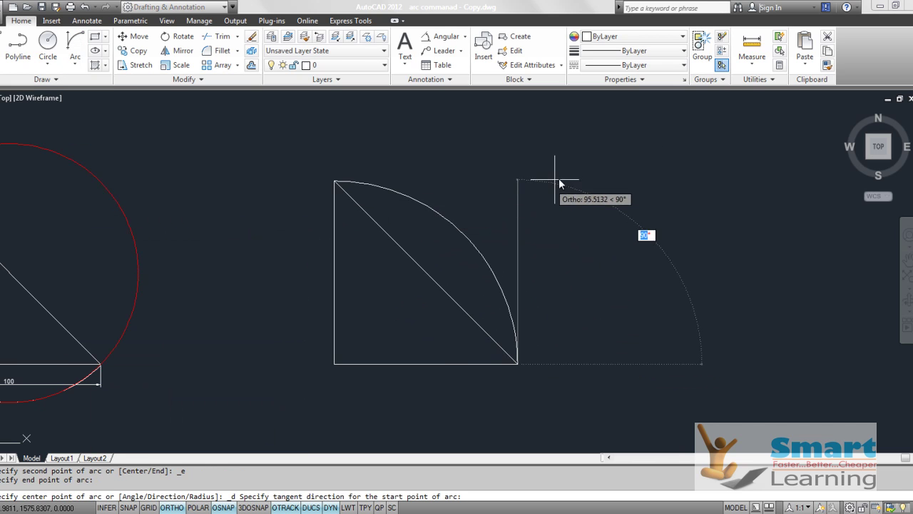
key(F8)
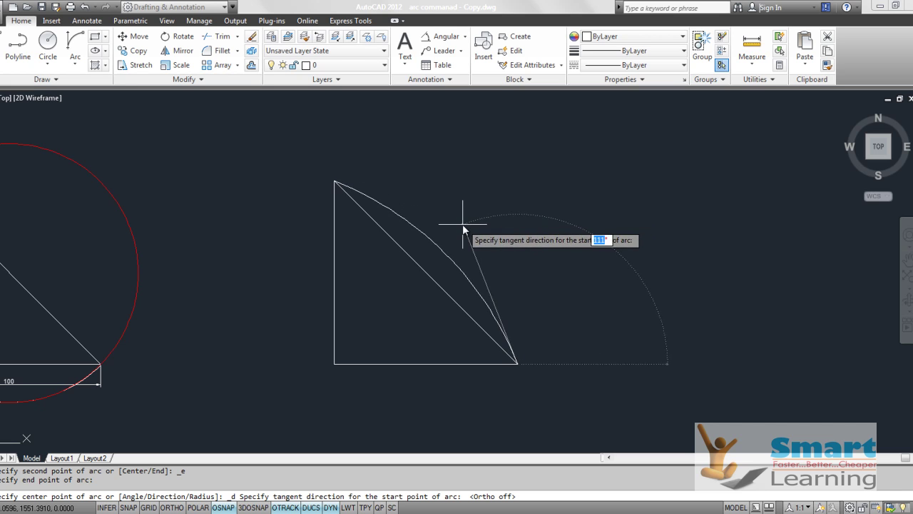
click(492, 202)
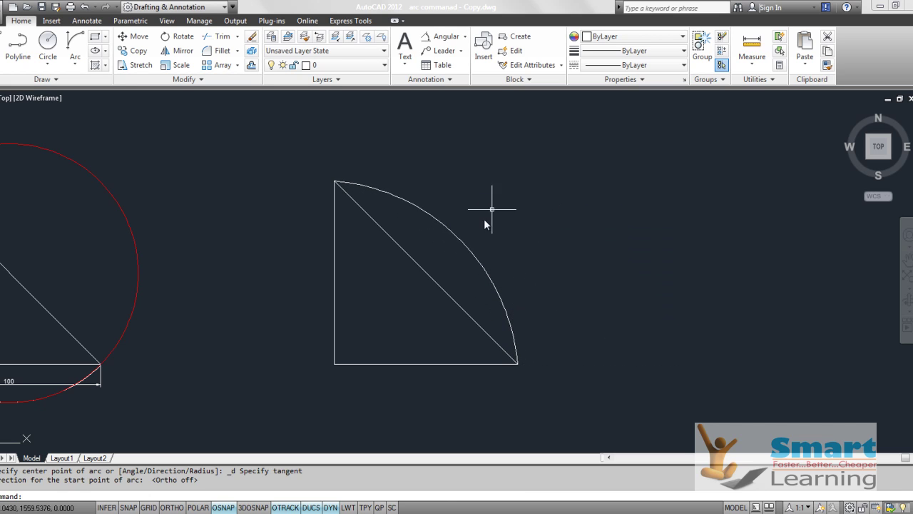
Step: Draw a Start, End, Radius arc from the base's far corner to the triangle's apex with a radius of 75
click(75, 63)
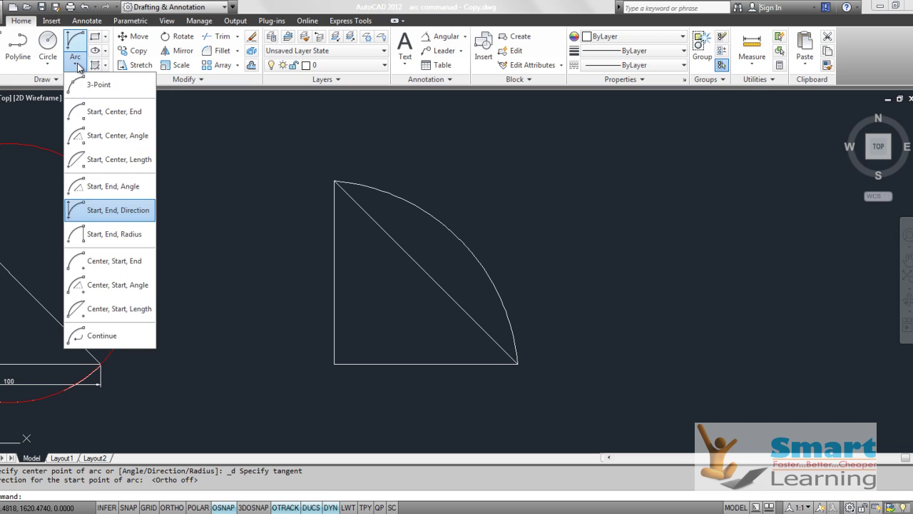
click(88, 236)
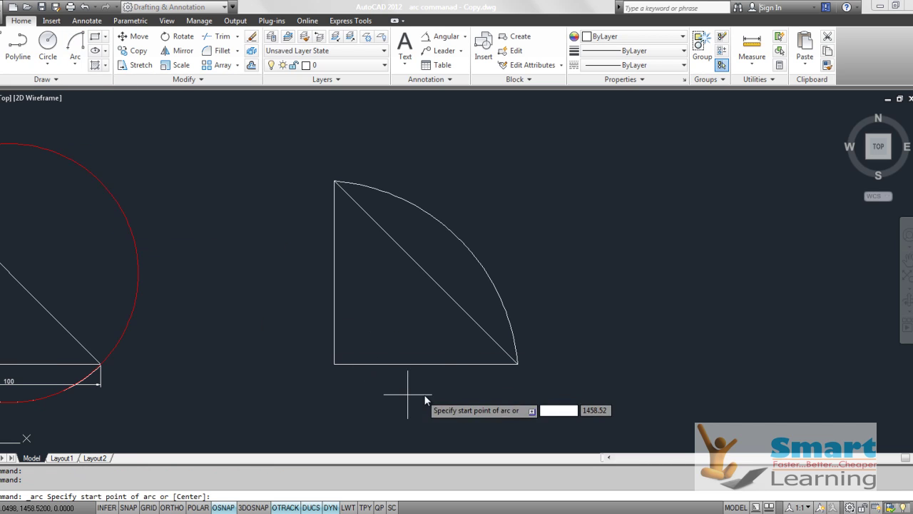
click(515, 366)
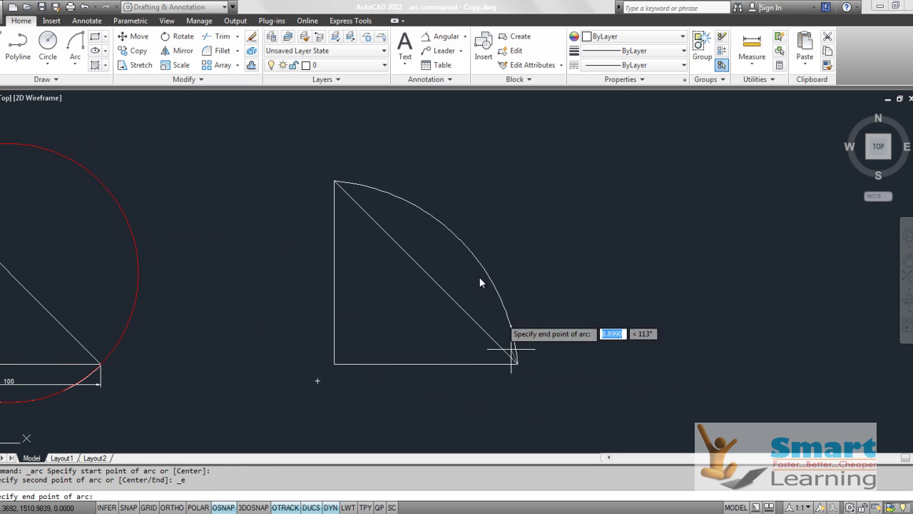
click(337, 183)
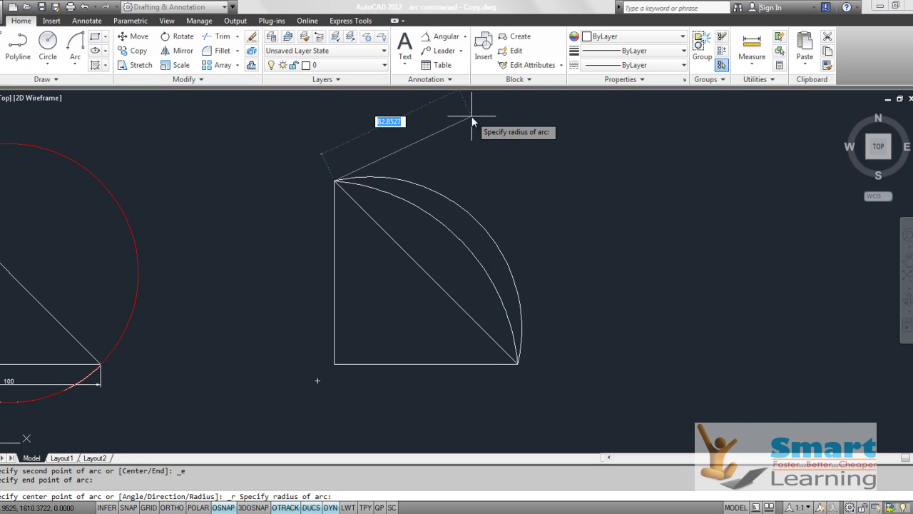
key(Return)
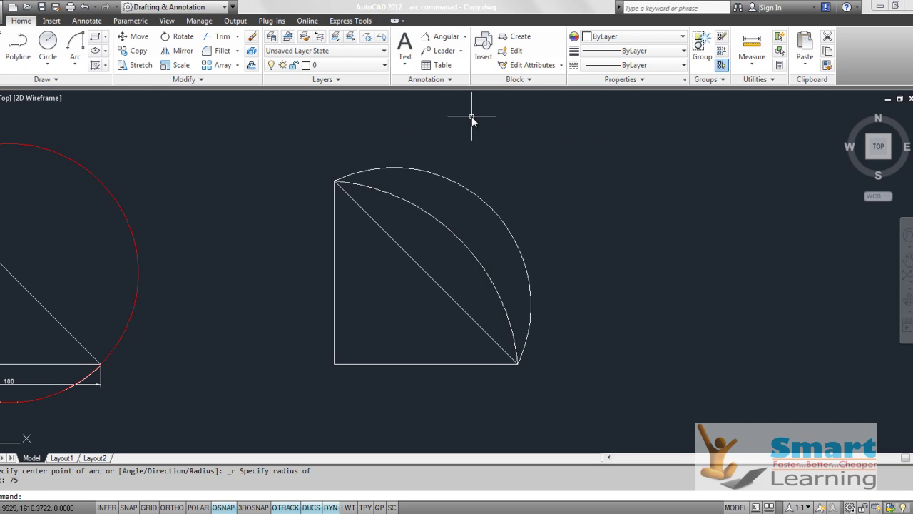
Step: Select the outer arc of radius 75
click(433, 174)
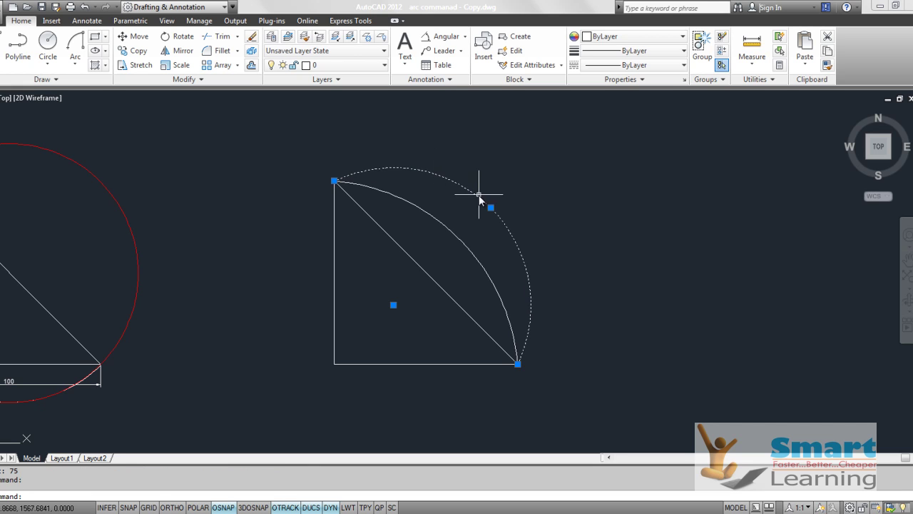